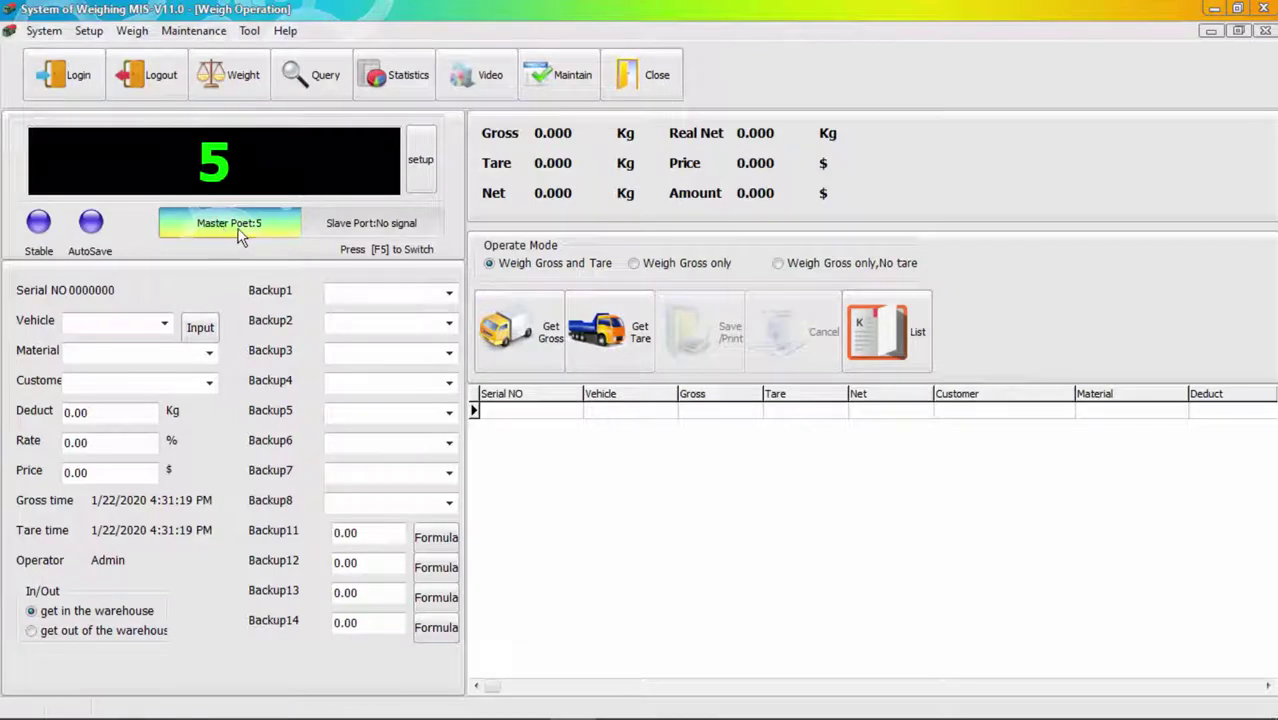
Step: Review the port number, baud rate and instrument type options for the master and slave serial ports, and accept the settings
click(420, 176)
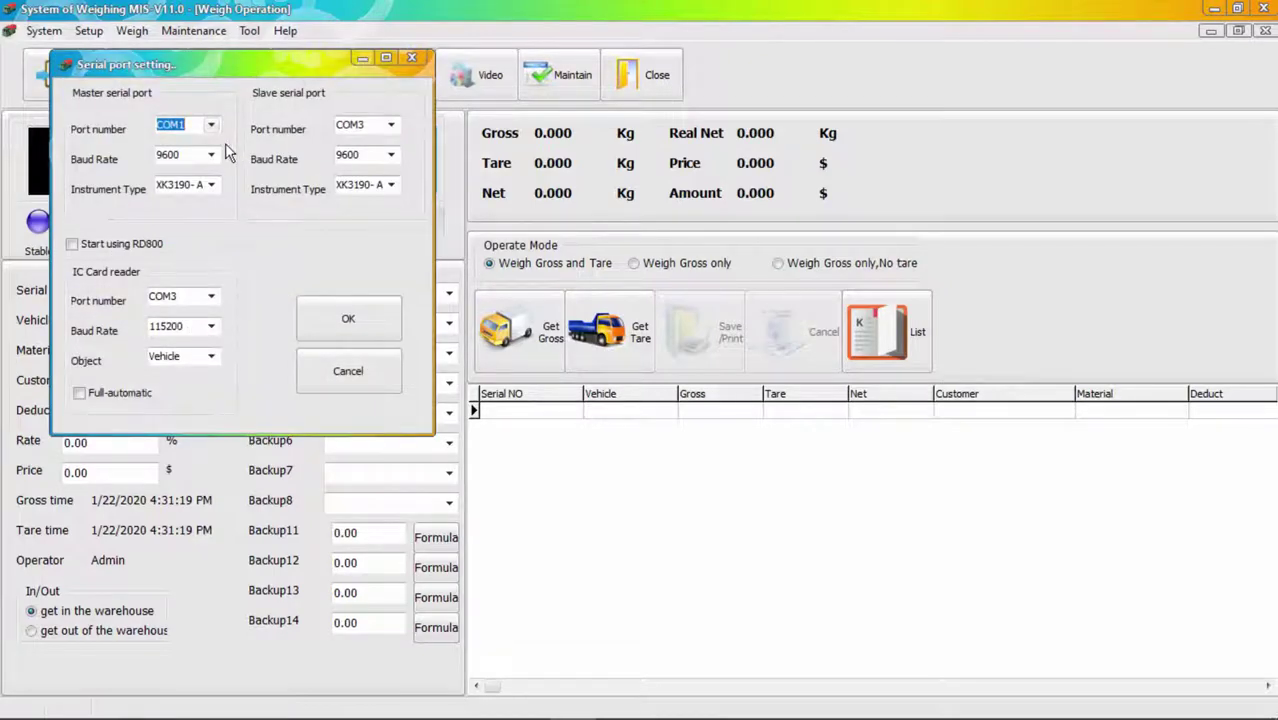
click(212, 126)
click(212, 126)
click(396, 128)
click(396, 128)
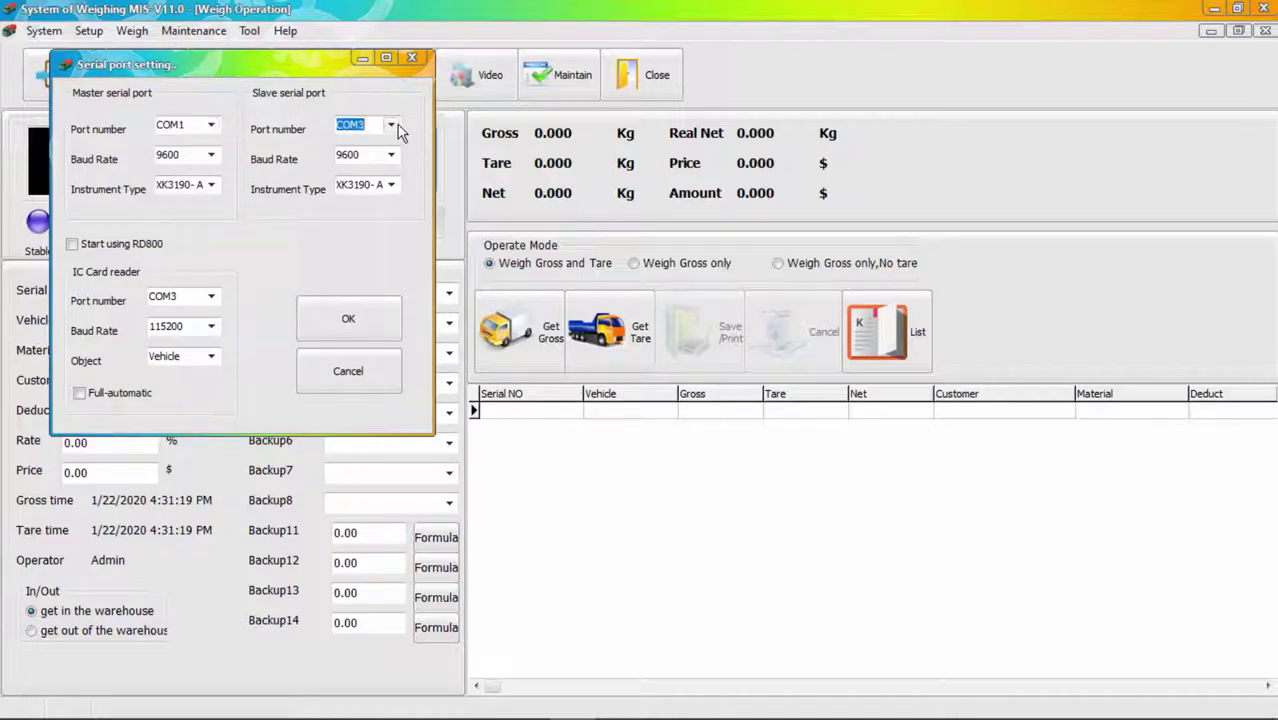
click(212, 157)
click(212, 157)
click(389, 157)
click(390, 160)
click(391, 187)
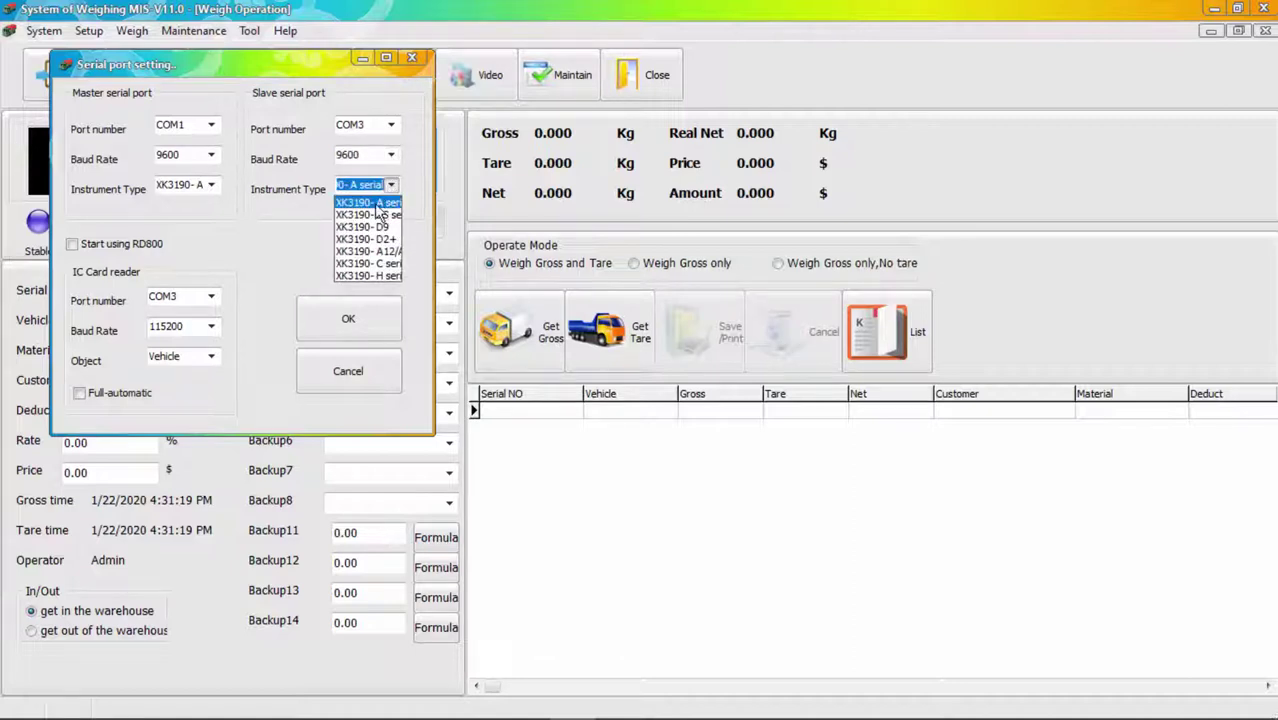
click(391, 186)
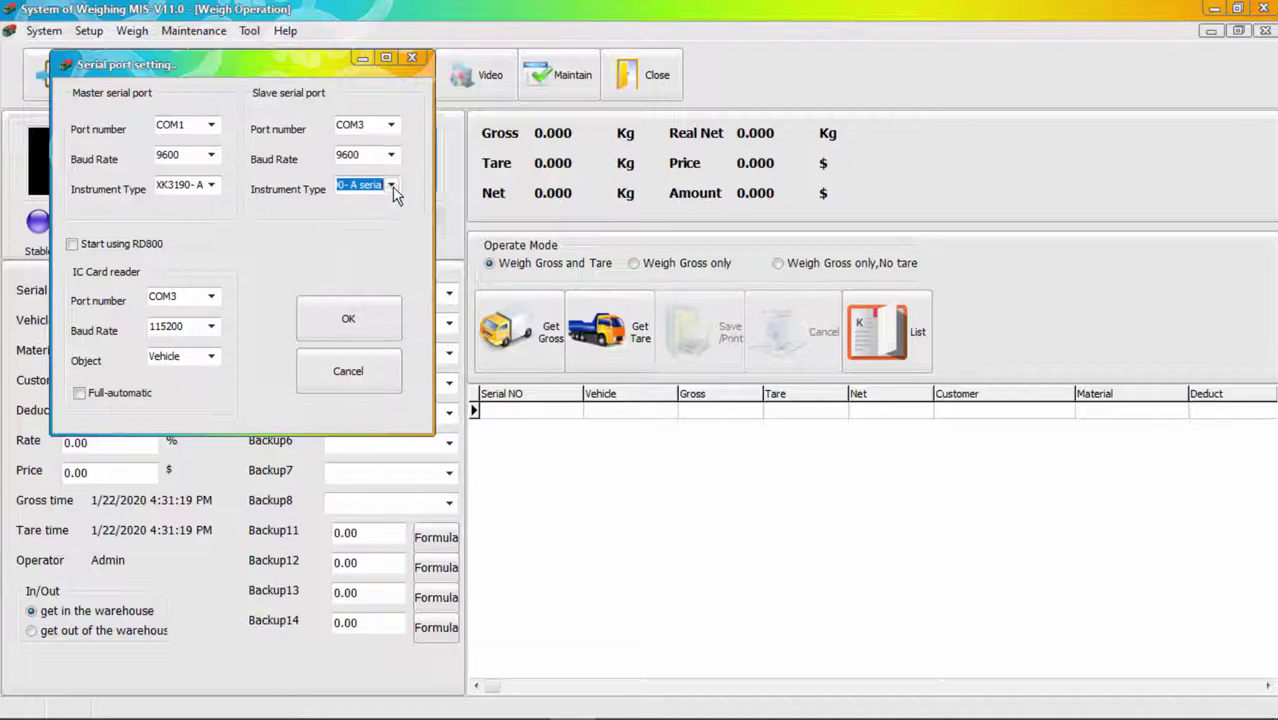
click(350, 318)
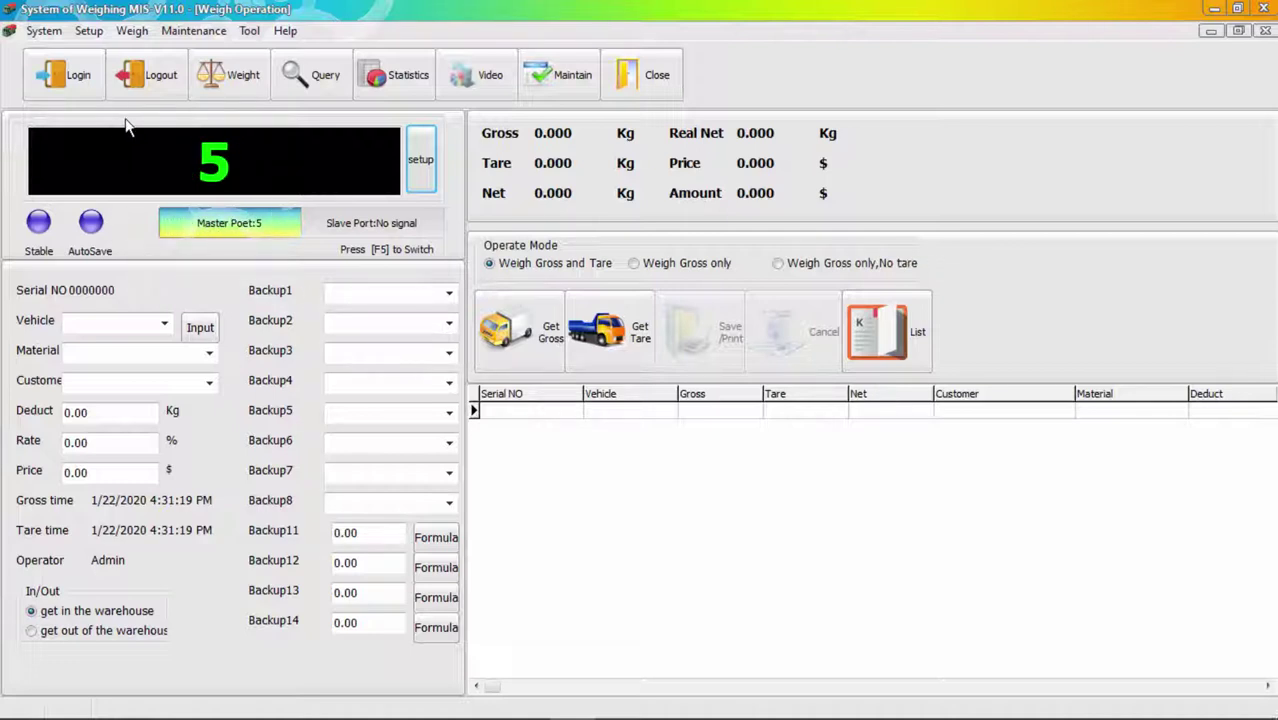
Step: Fill in the weighing record with vehicle 11-2869, material Rice and customer ABCD
mouse_move(528, 716)
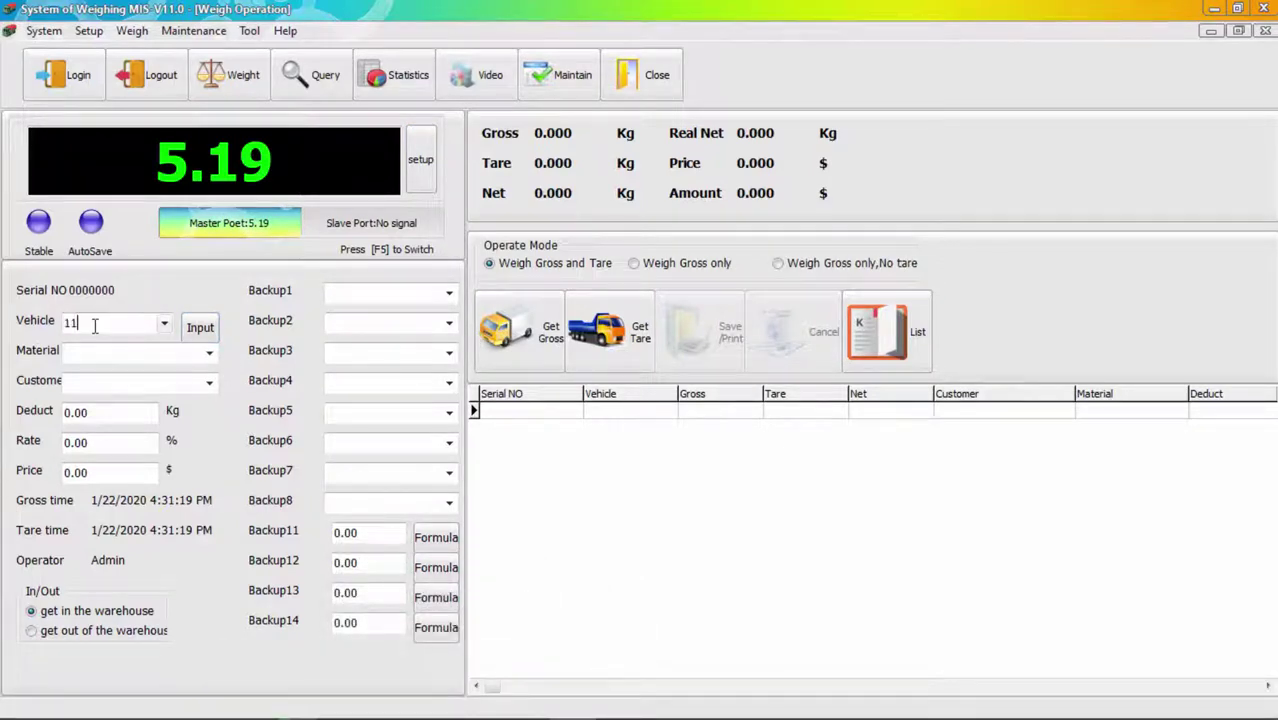
text(-2869)
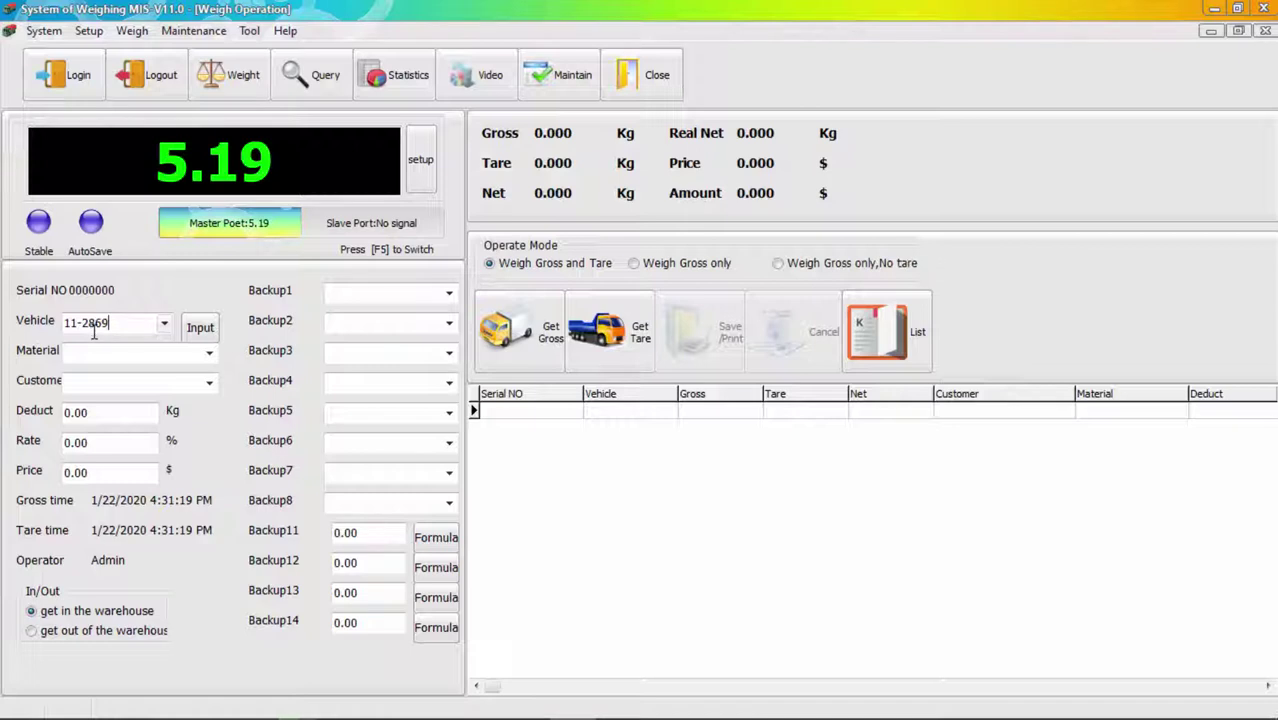
key(Return)
key(Return)
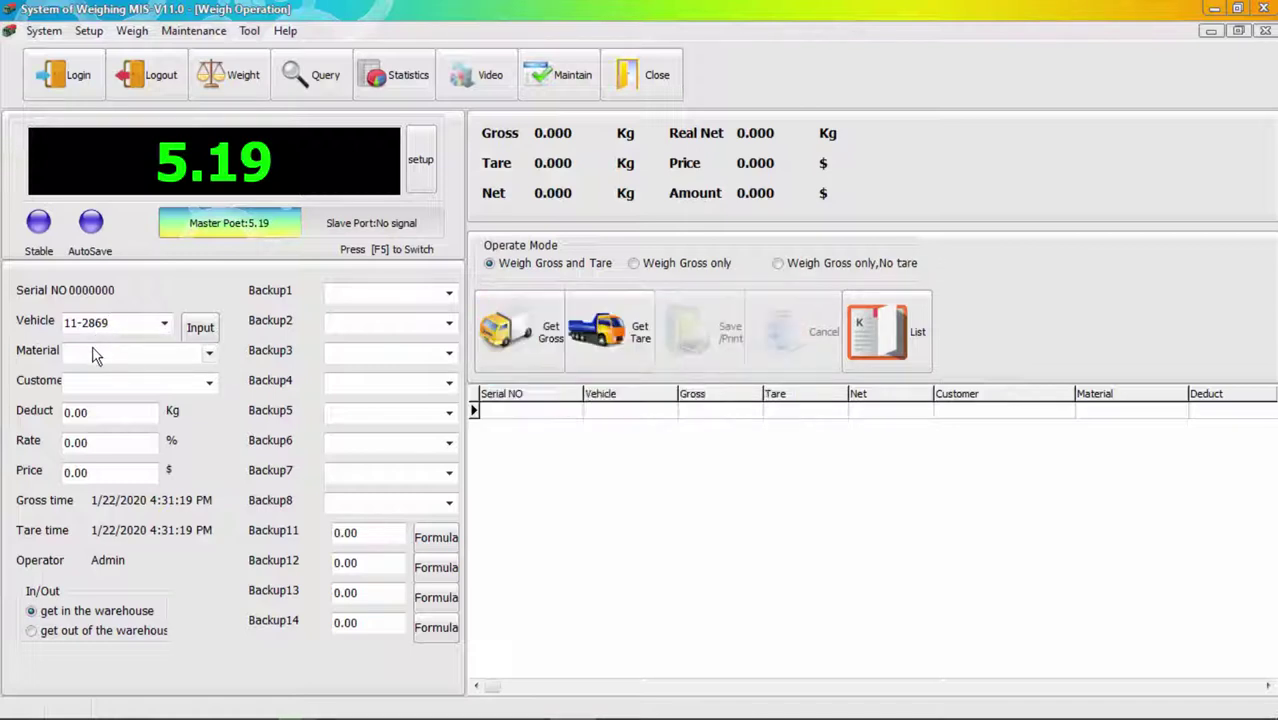
click(91, 354)
text(Rice)
key(Return)
key(Return)
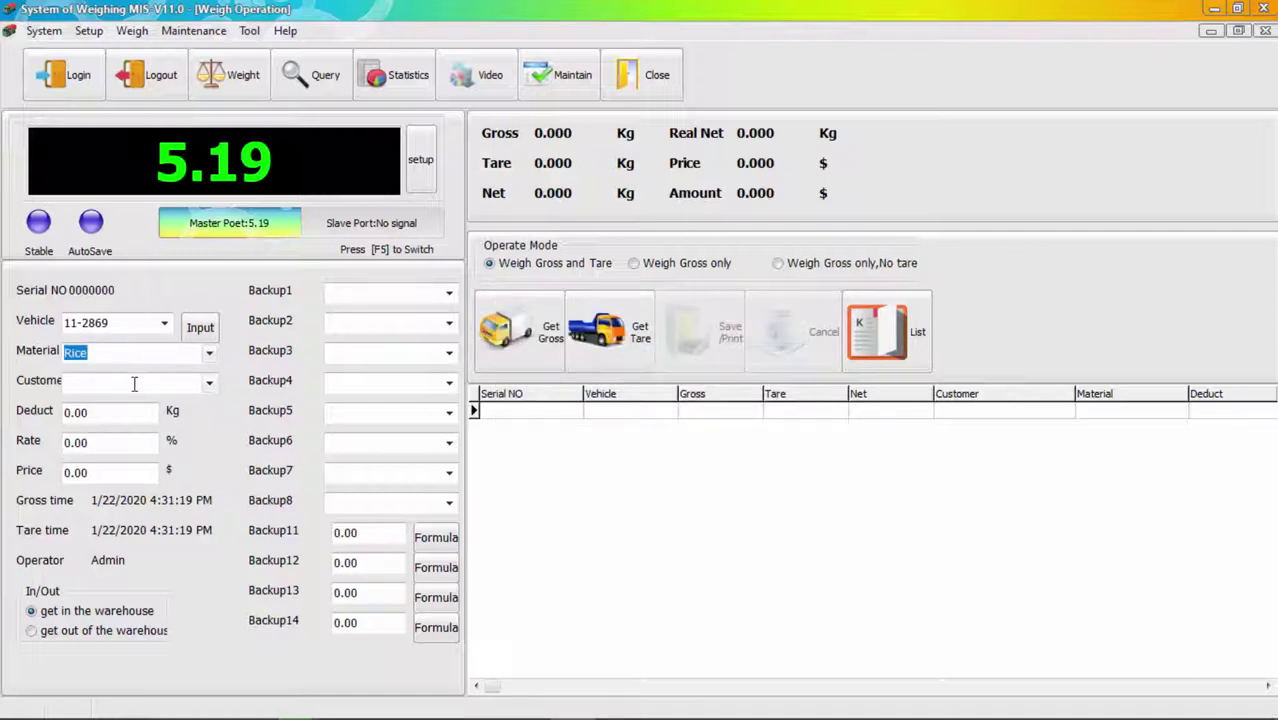
click(116, 381)
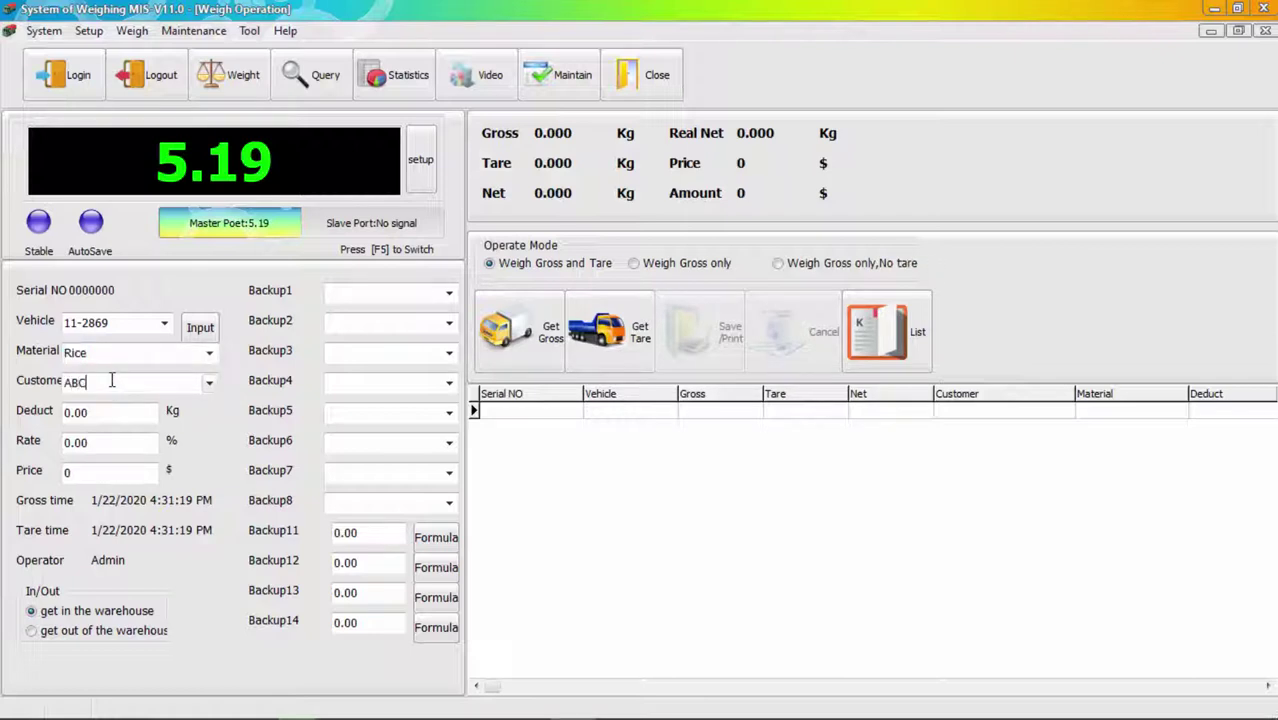
double_click(113, 381)
Step: Set the load's direction to get in the warehouse, then capture its gross weight and save the record
click(33, 626)
click(33, 613)
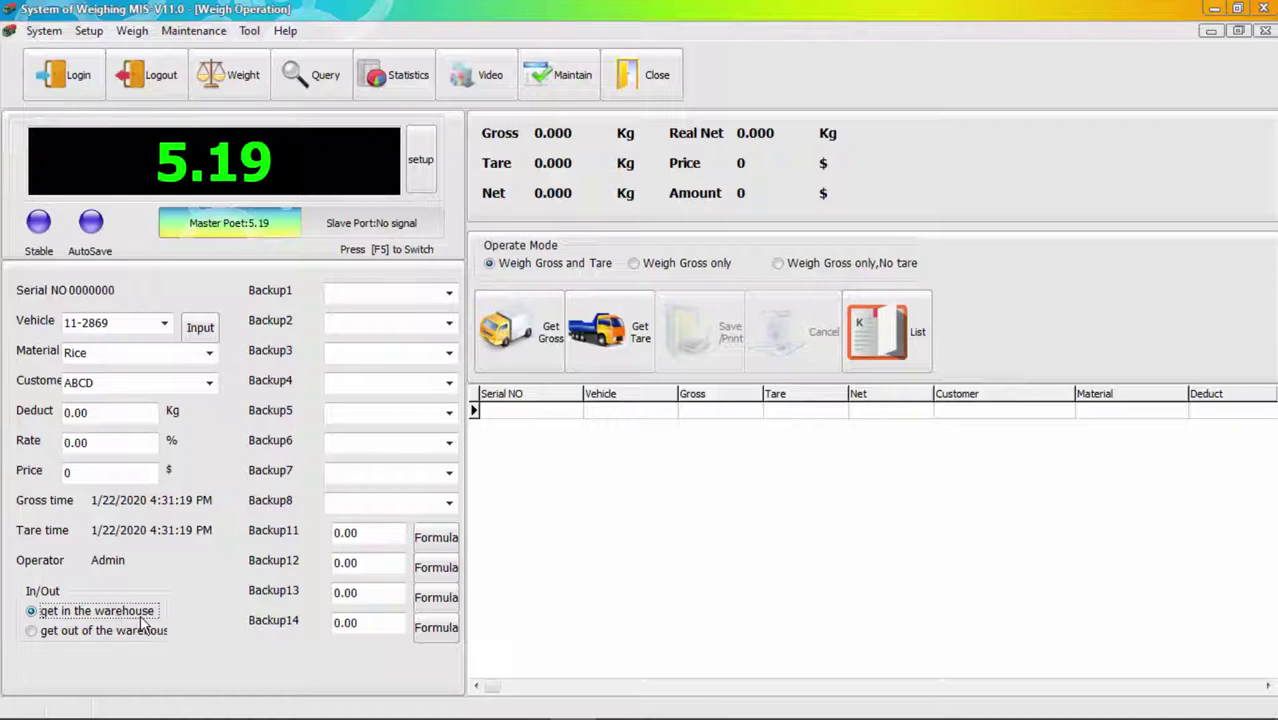
click(38, 632)
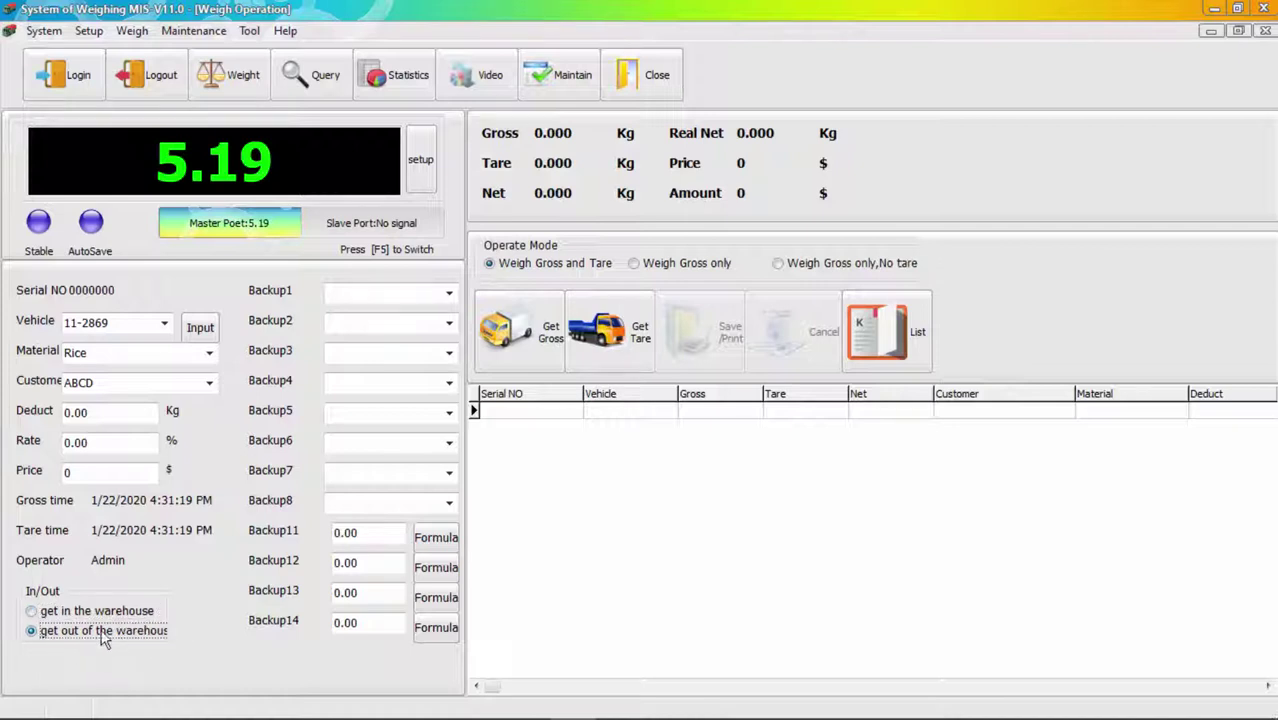
click(33, 612)
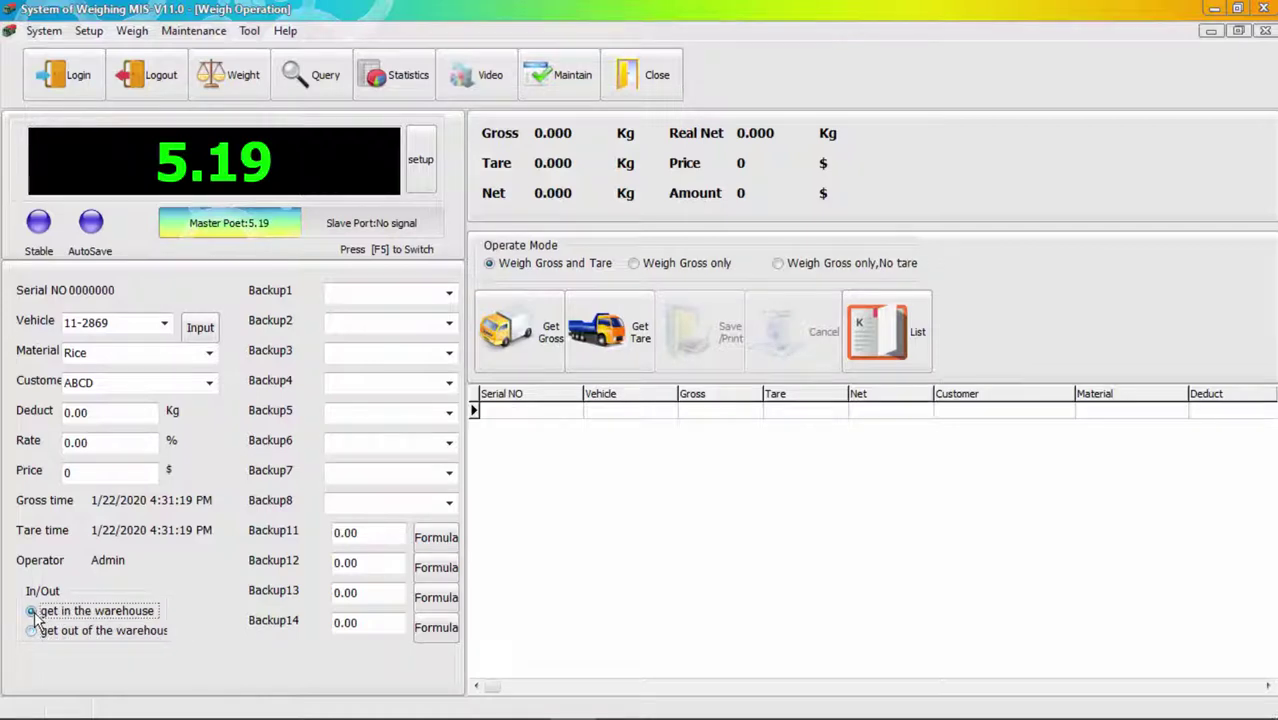
click(35, 636)
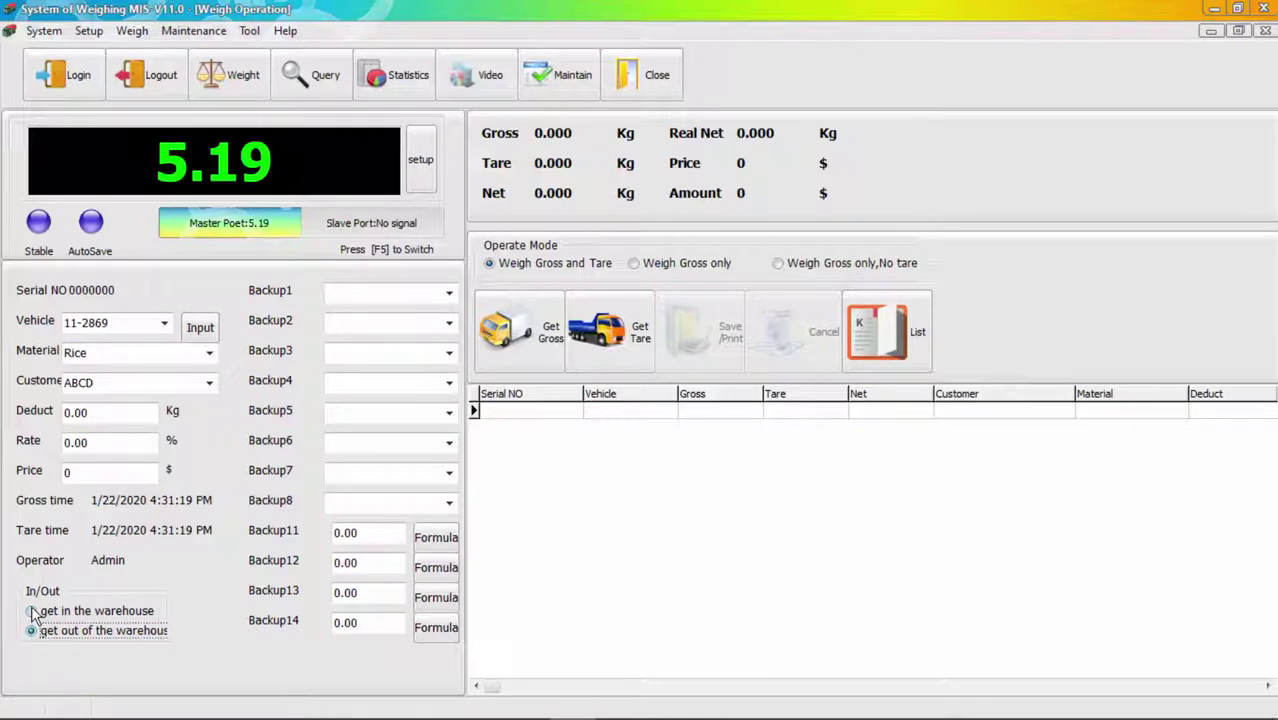
click(33, 614)
click(32, 633)
click(33, 614)
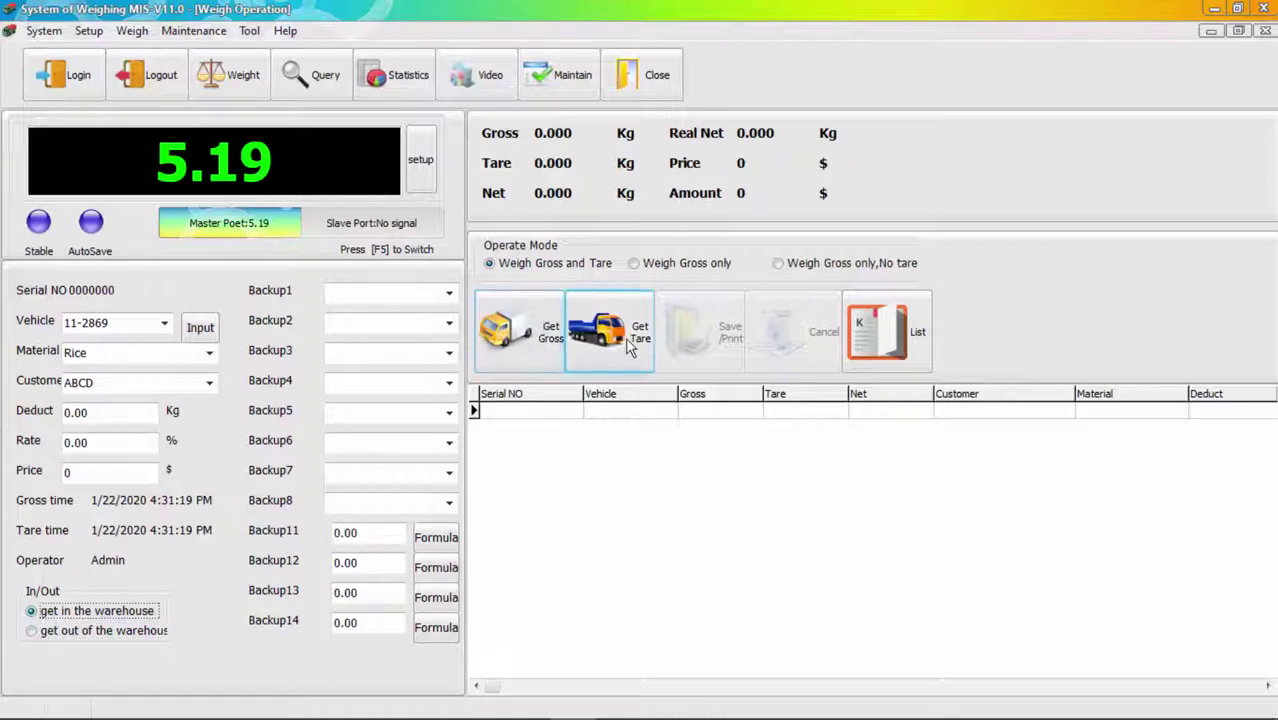
click(533, 333)
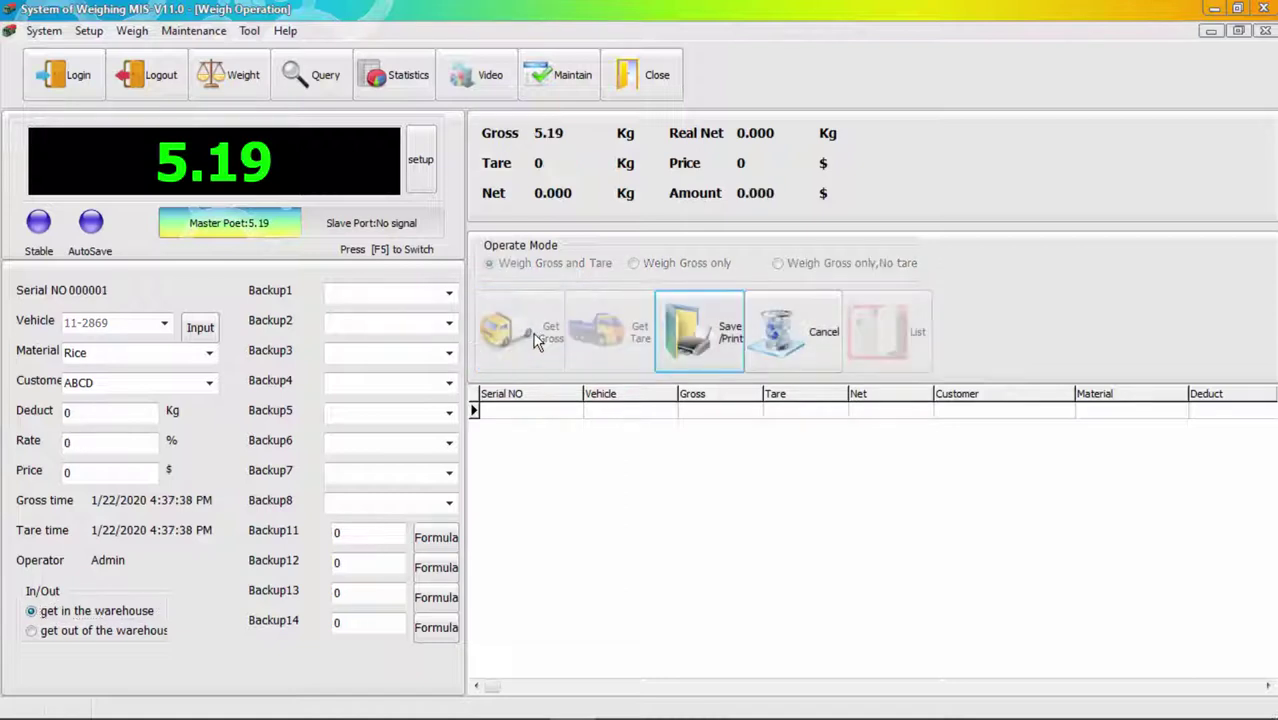
click(726, 340)
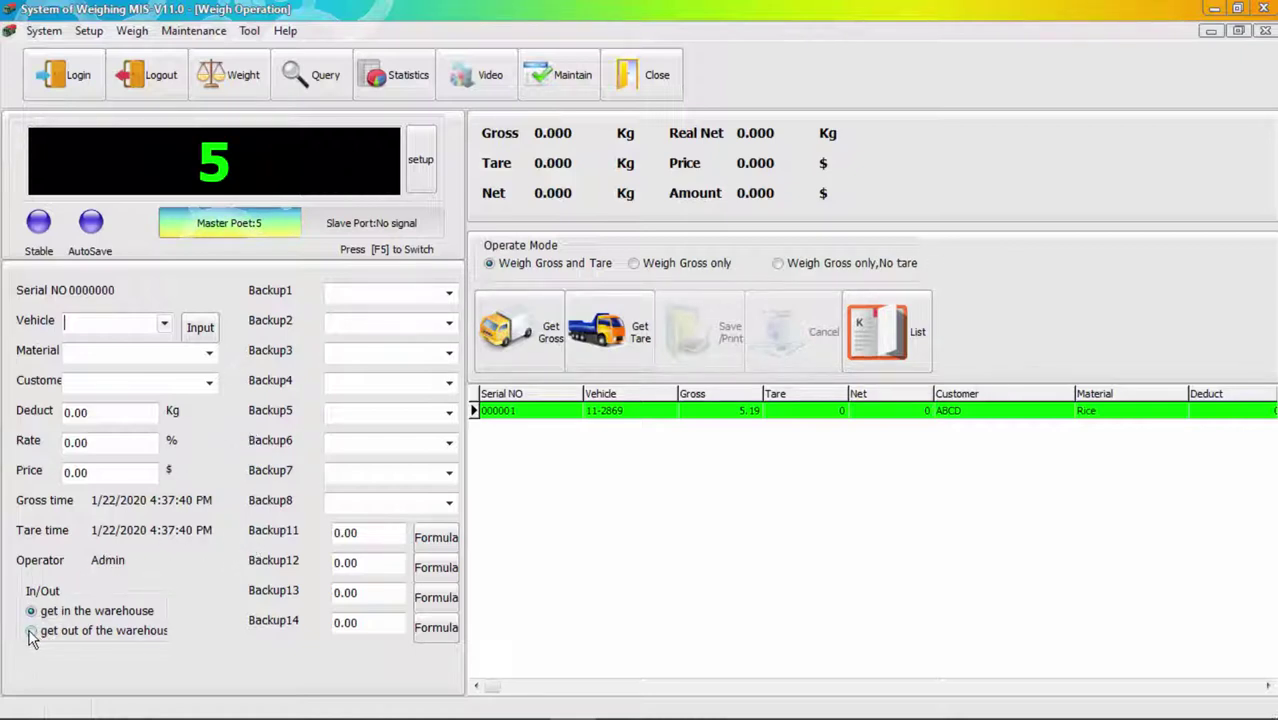
Step: Select the stored vehicle 11-2869, material Rice and customer ABCD for the second weighing
click(164, 323)
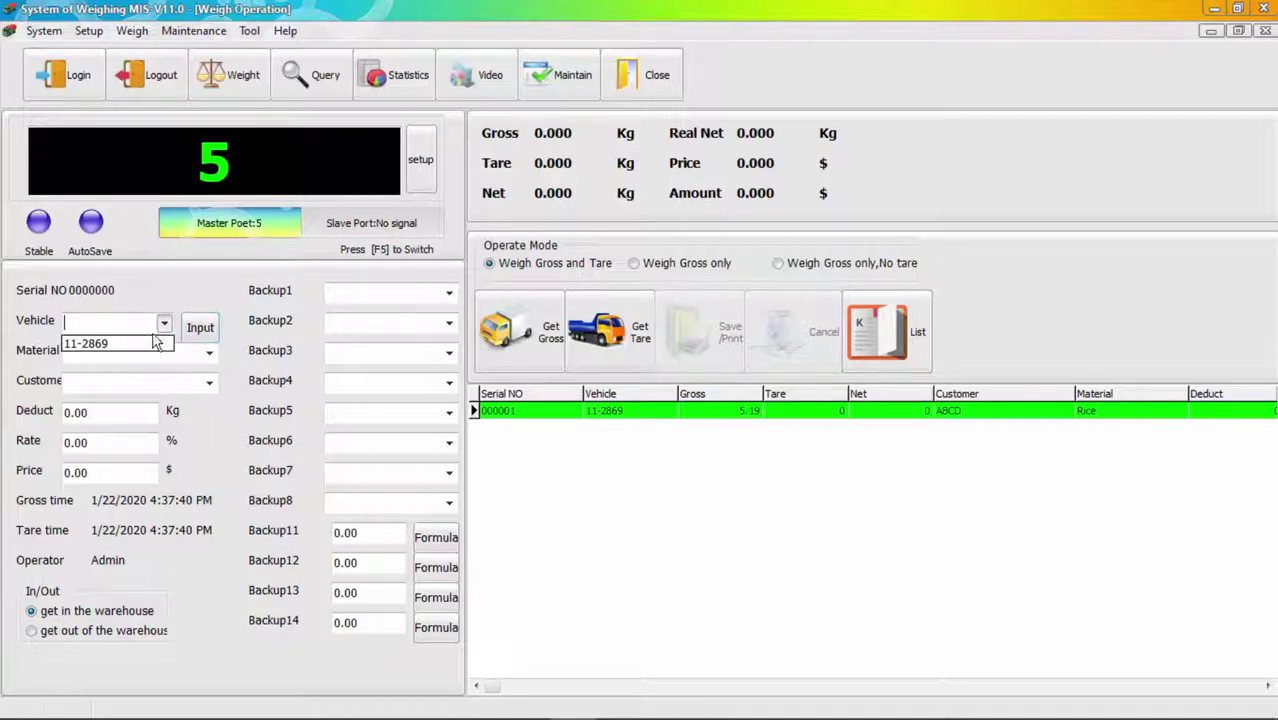
click(126, 345)
click(99, 348)
click(209, 354)
click(170, 373)
click(210, 384)
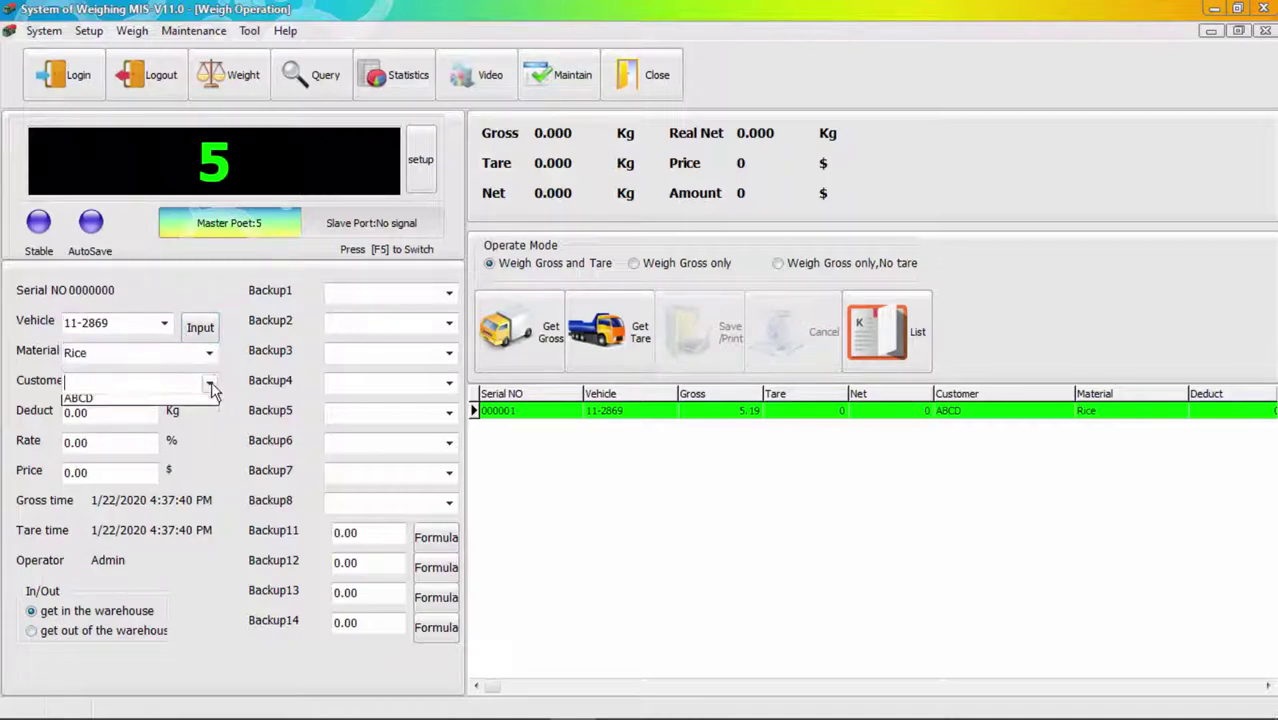
click(176, 406)
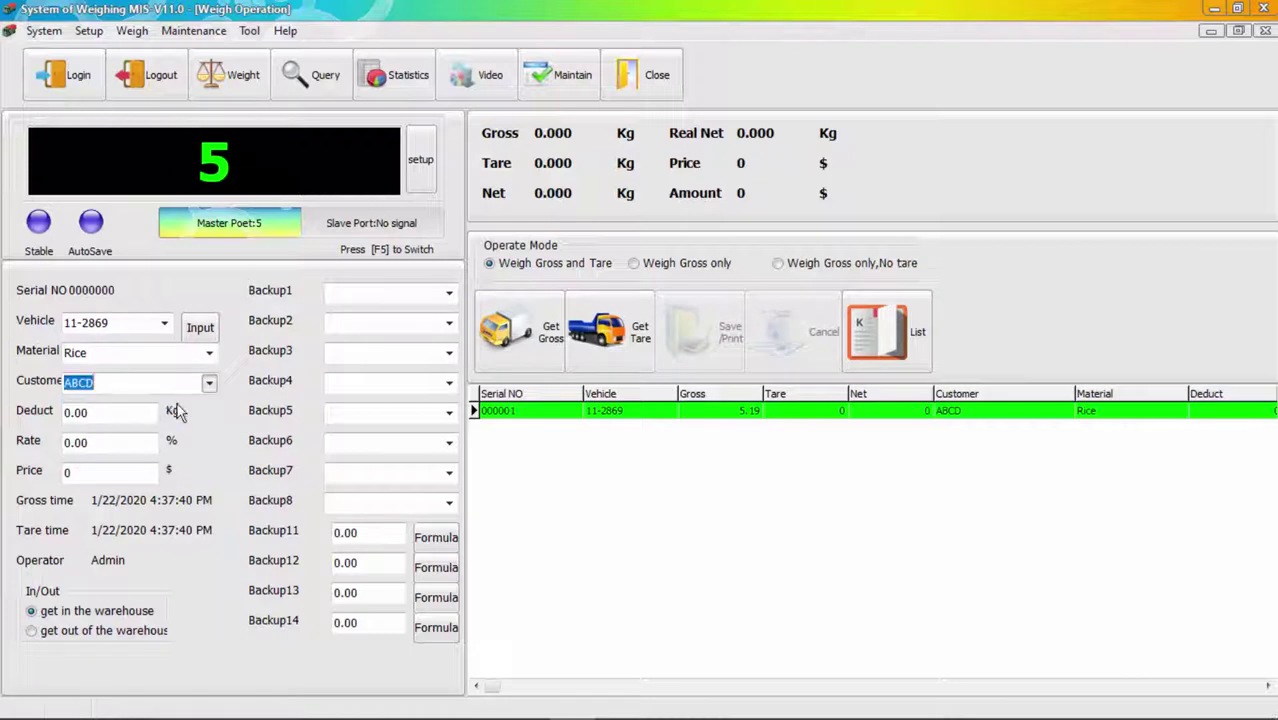
Step: Set the direction to get out of the warehouse and capture the vehicle's tare weight
click(33, 631)
click(33, 612)
click(32, 630)
click(31, 611)
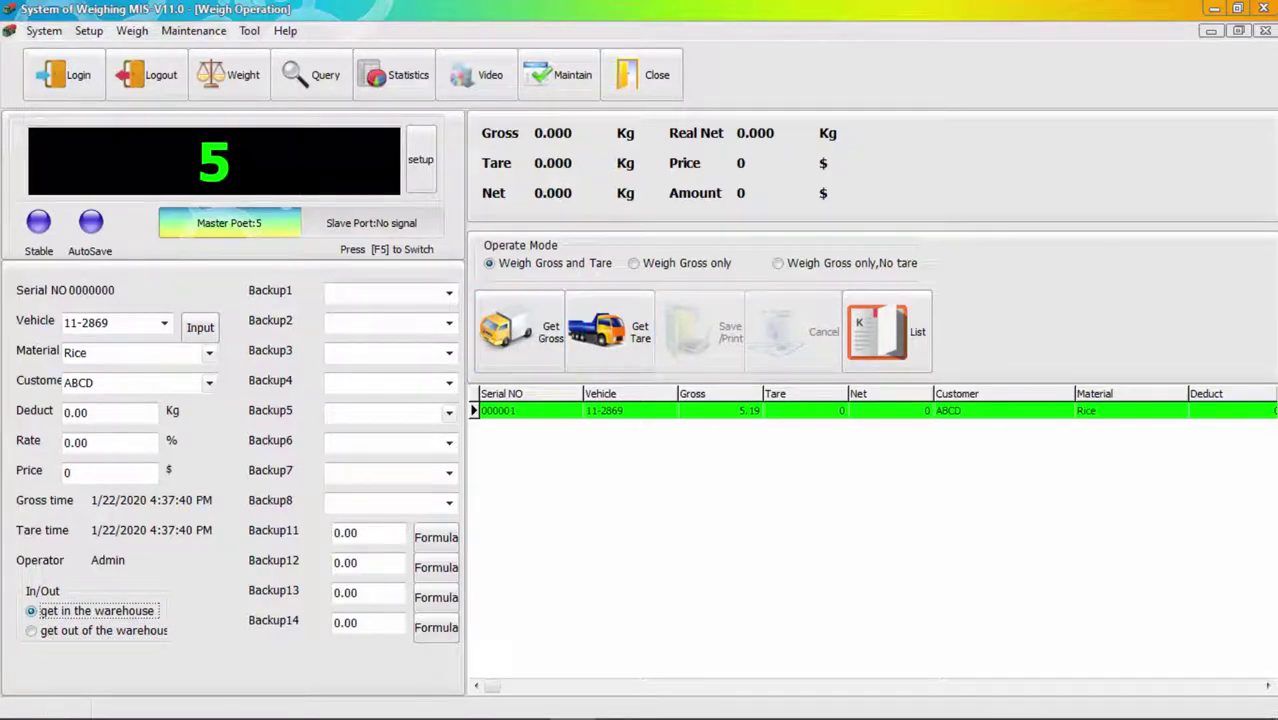
click(36, 631)
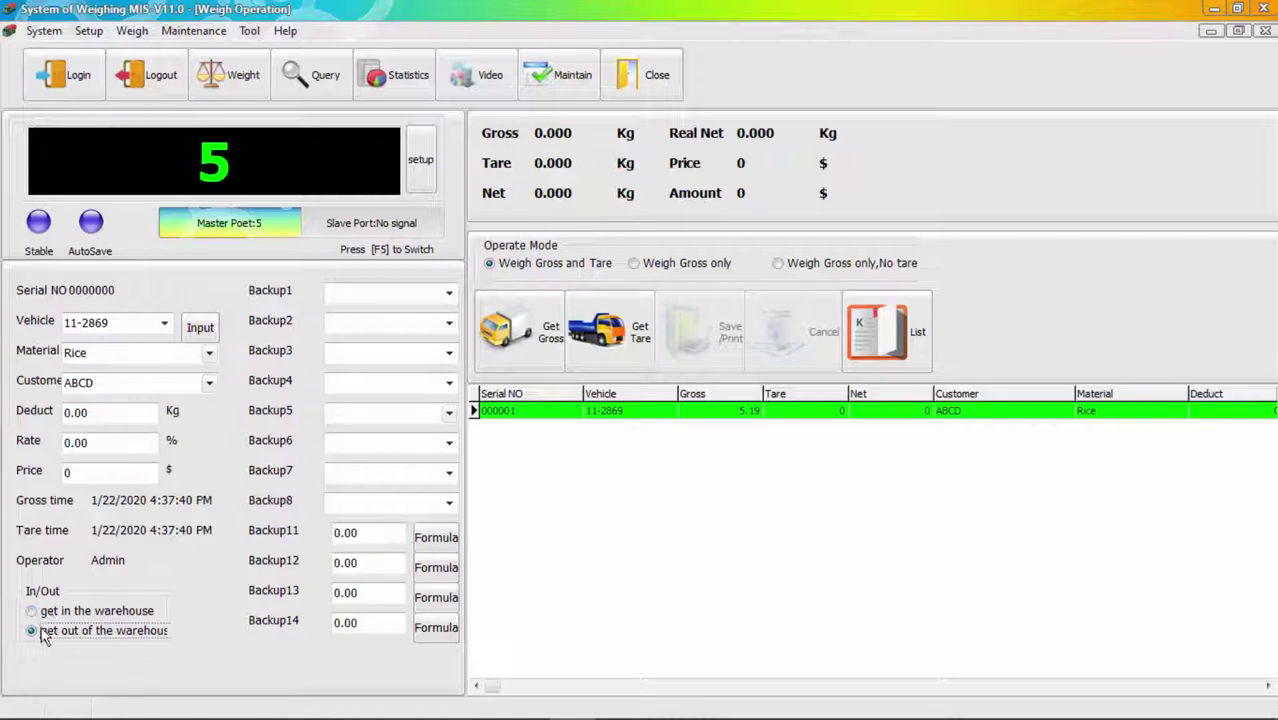
click(608, 335)
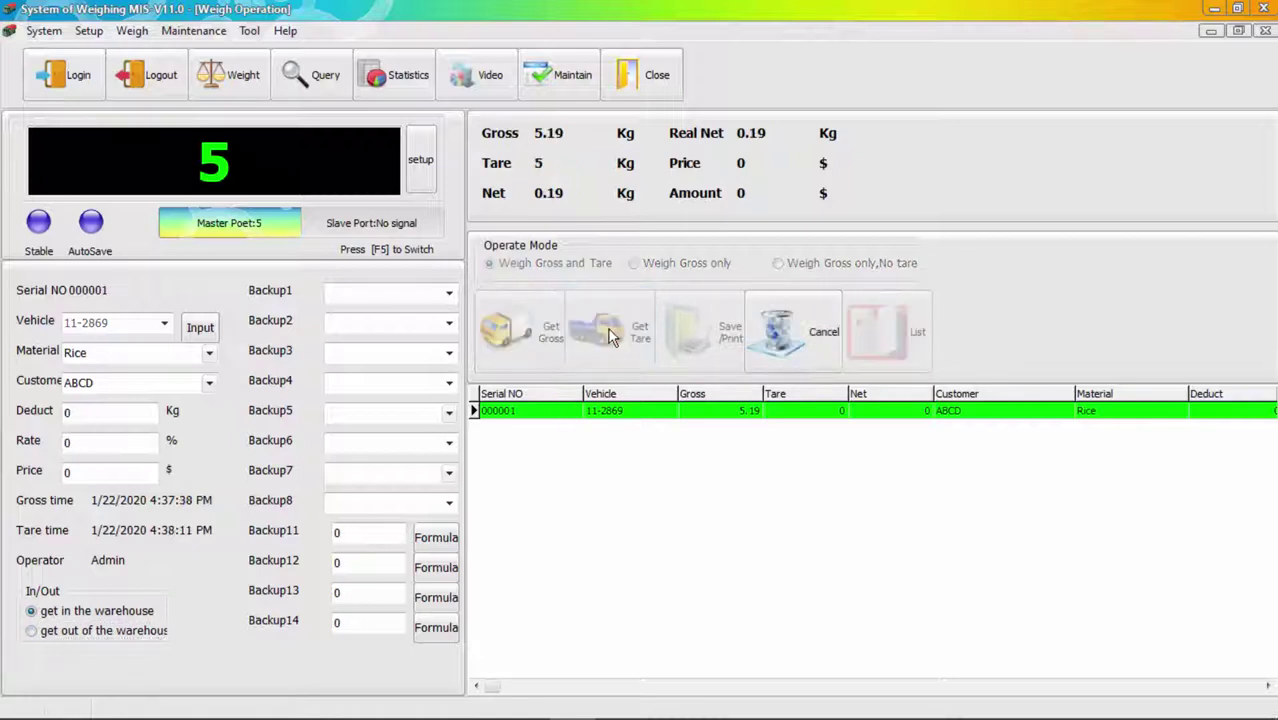
Step: Save the completed weighing record and view its weight bill in the print preview
click(688, 337)
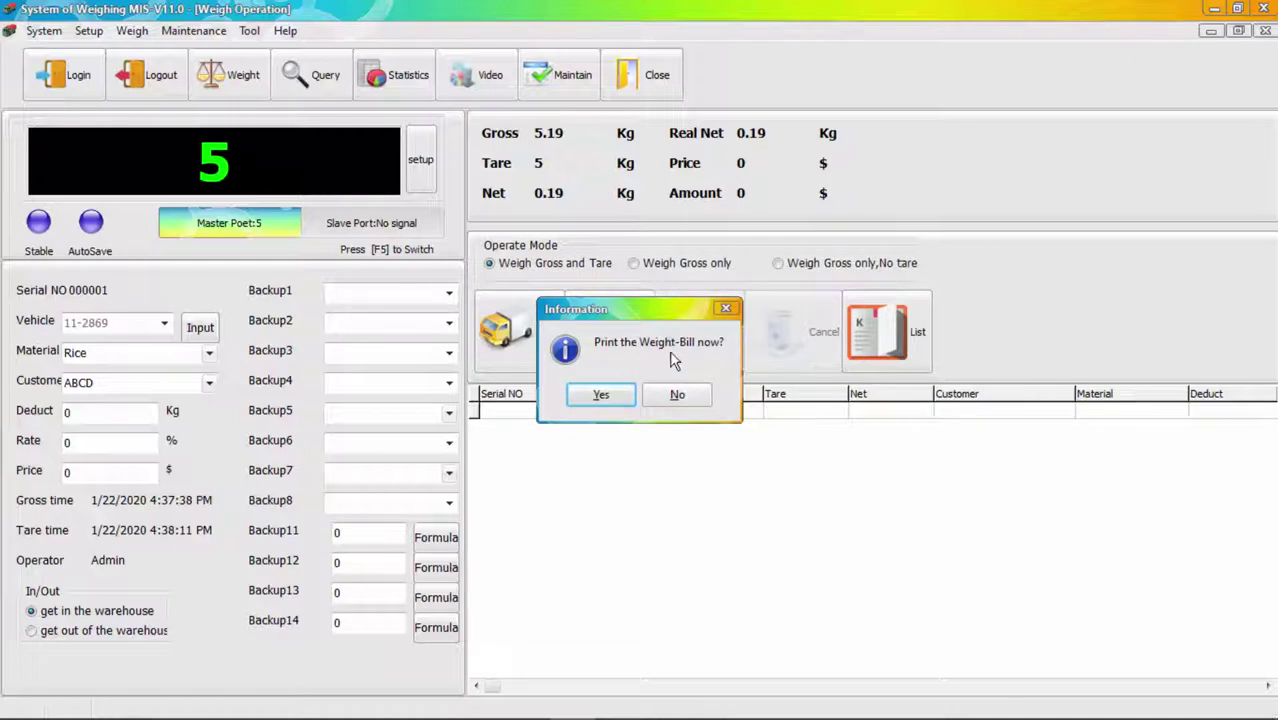
click(614, 394)
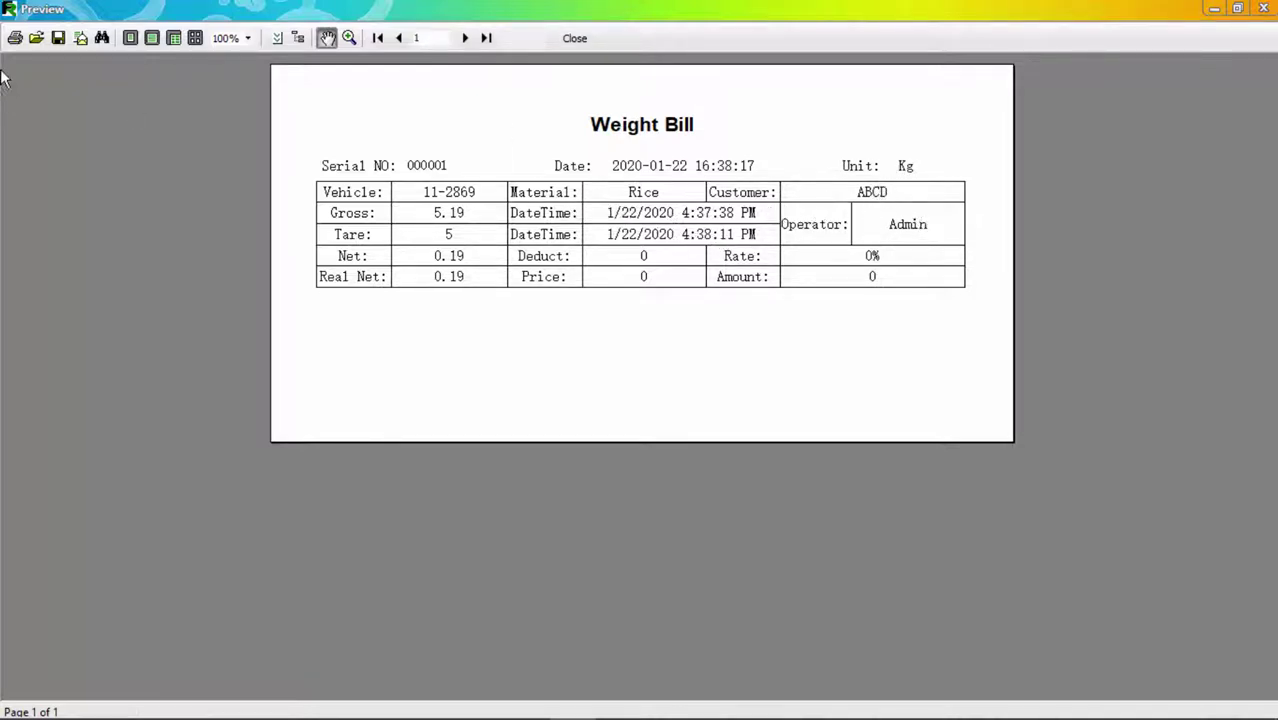
key(Escape)
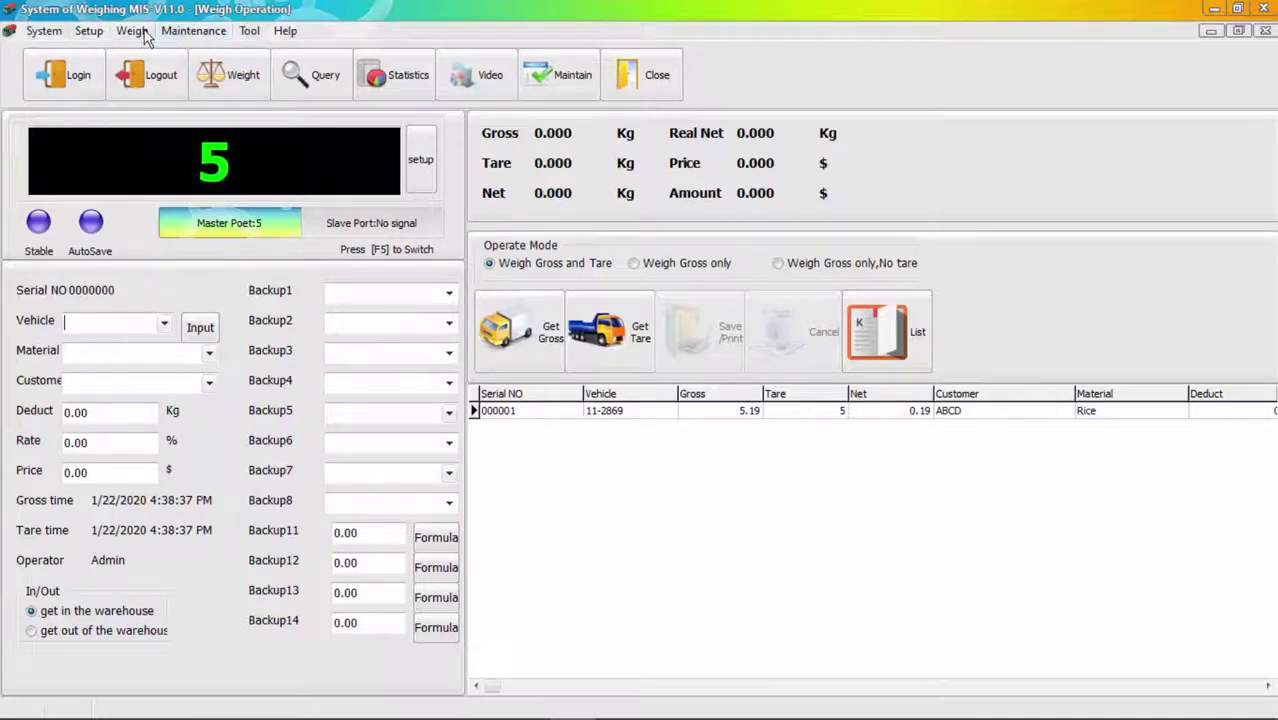
Step: View the operator list in the data maintenance window and close it
click(203, 33)
click(212, 54)
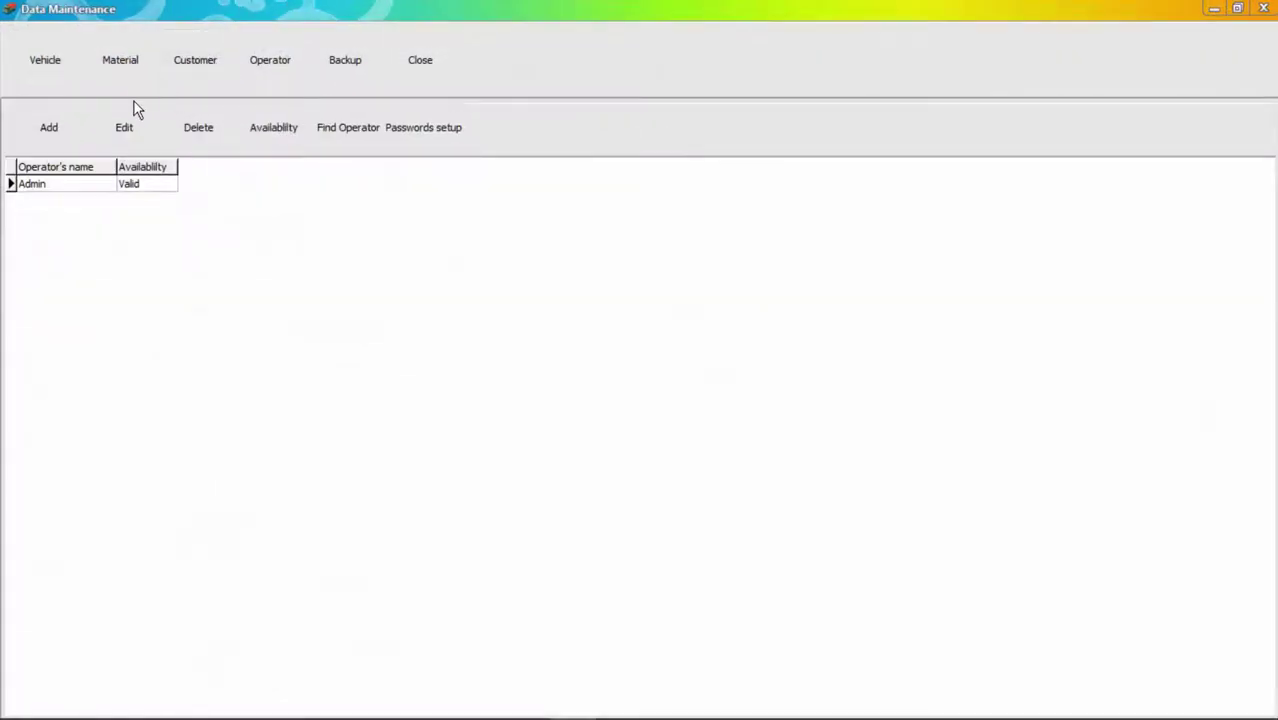
click(1263, 9)
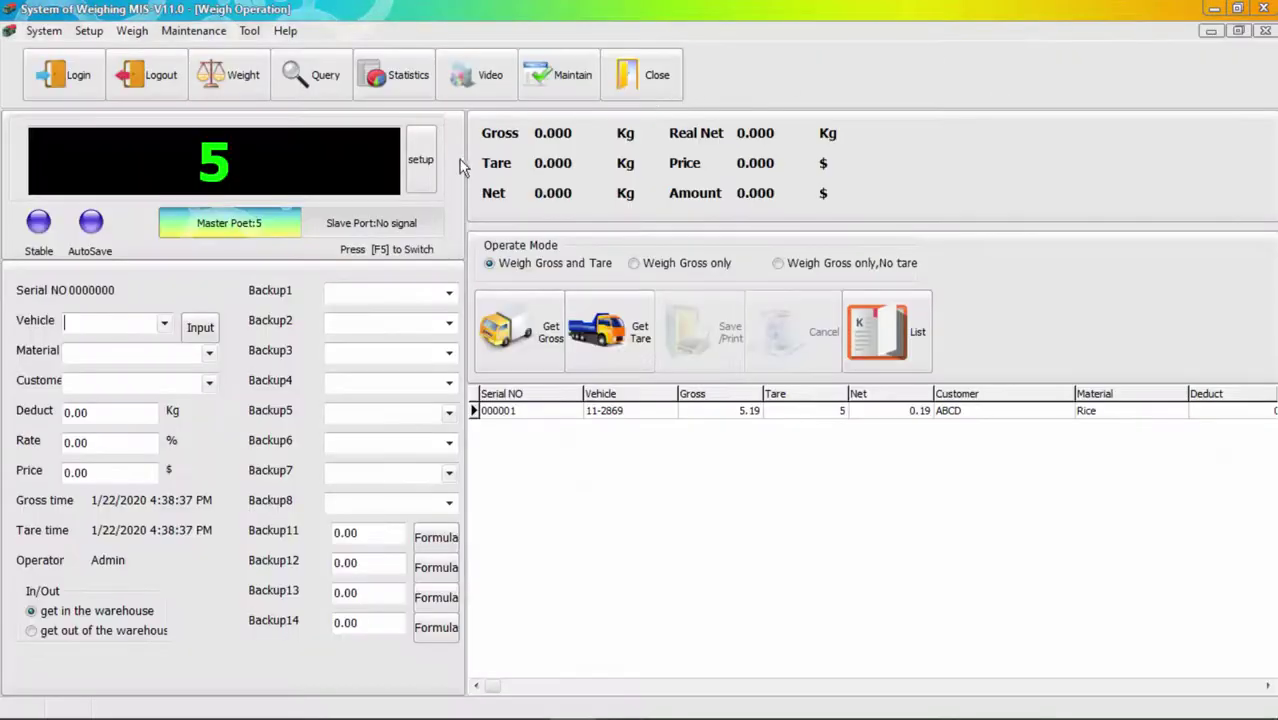
Step: Open the report machine and disable Standard Bill 1
click(249, 31)
click(271, 55)
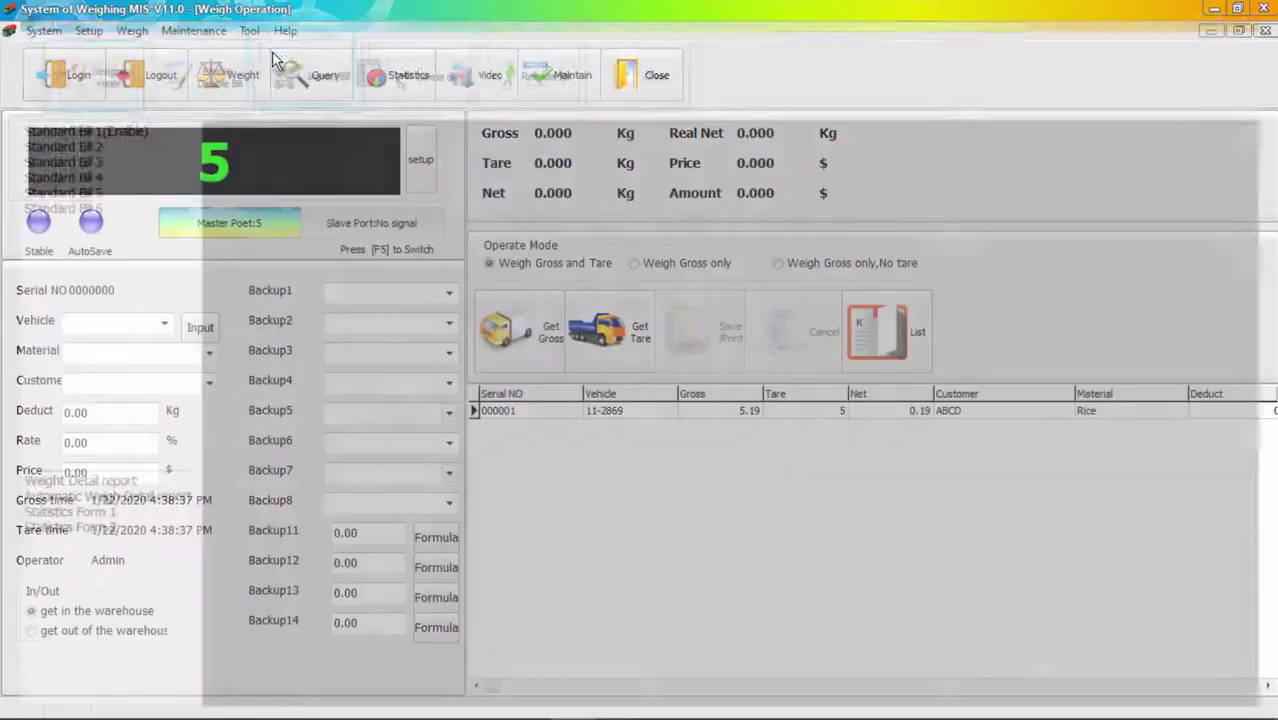
click(104, 128)
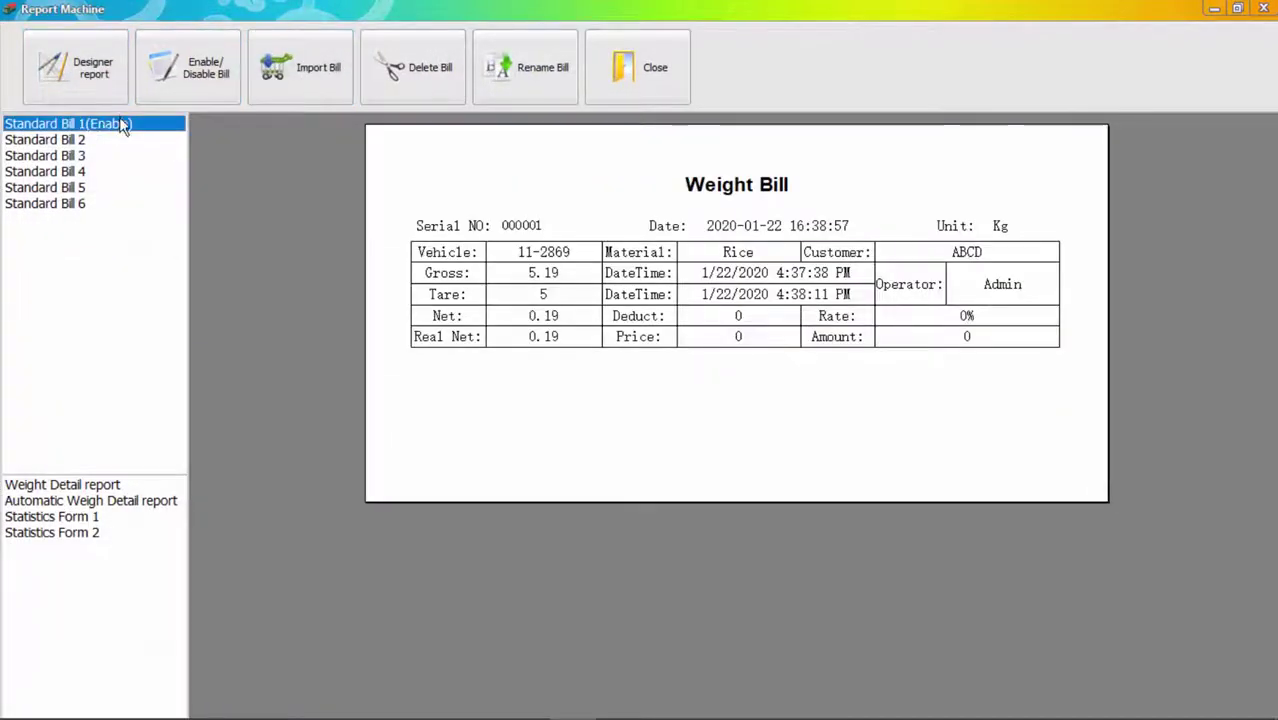
click(181, 68)
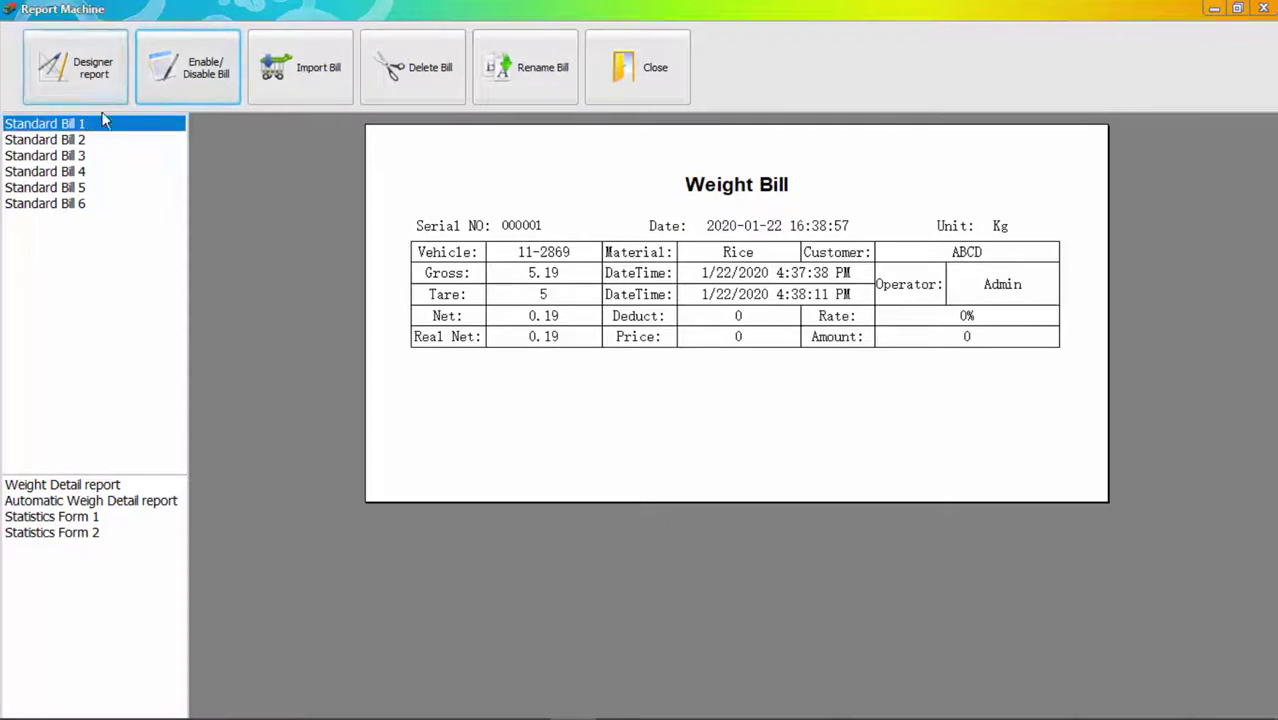
Step: Open Standard Bill 1 in the report designer and show its page at 100% zoom
click(90, 80)
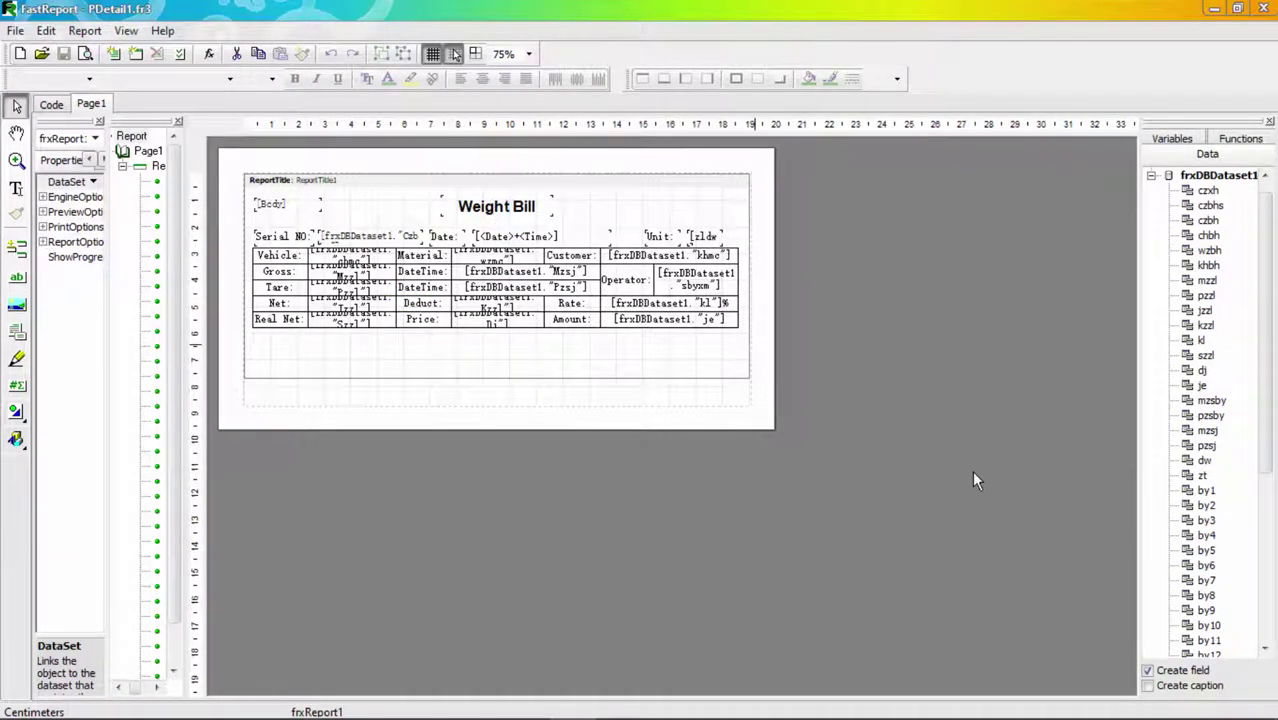
click(528, 54)
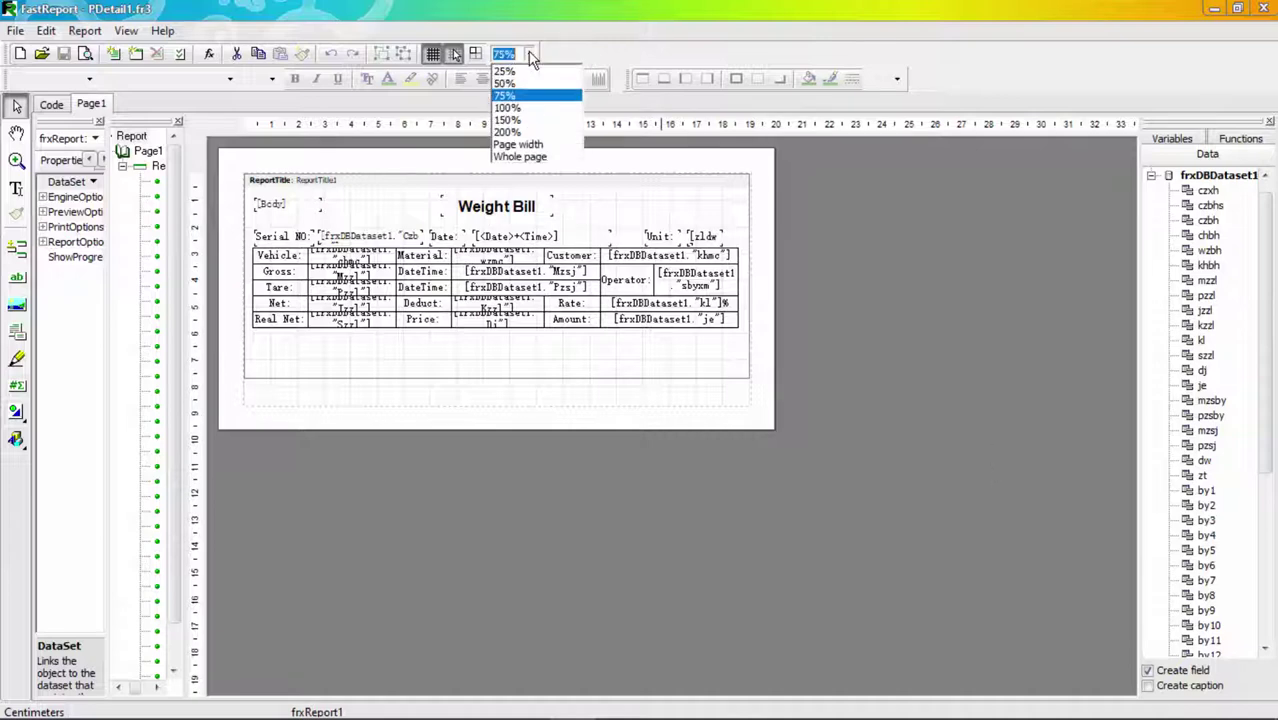
click(527, 108)
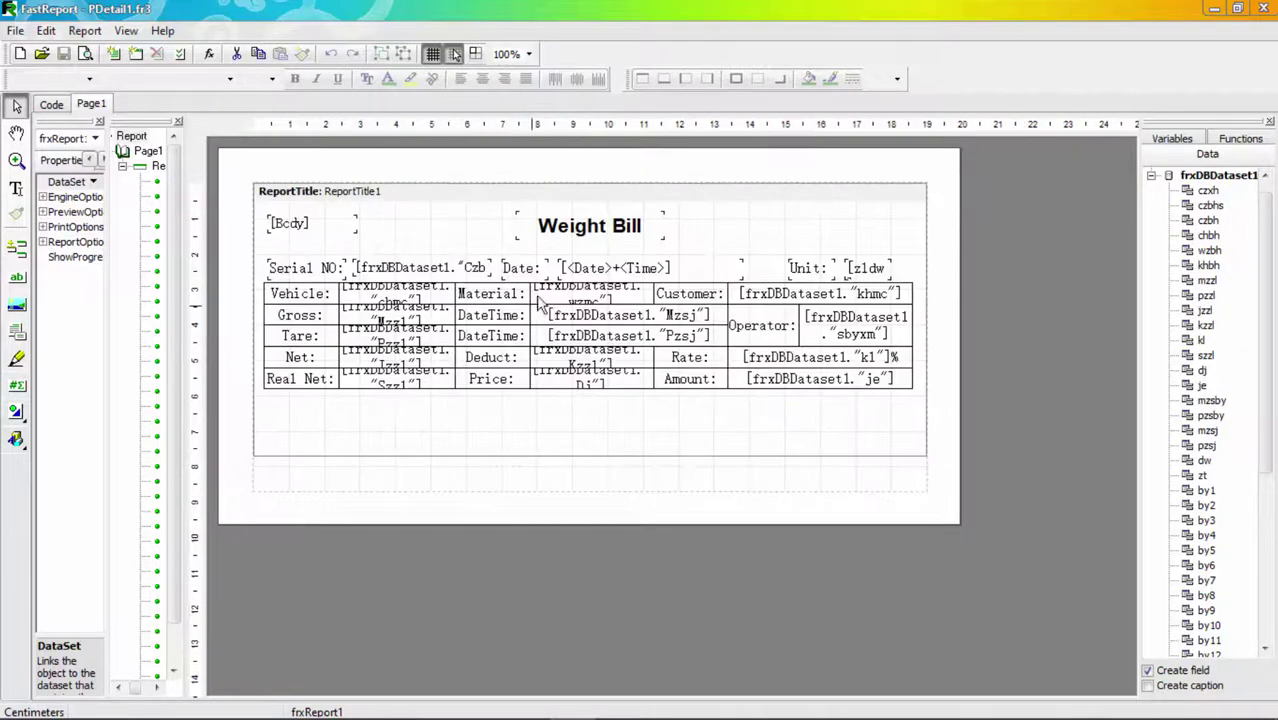
Step: Replace the bill's "Weight Bill" title with "BD Weight Scale Corporation"
click(587, 232)
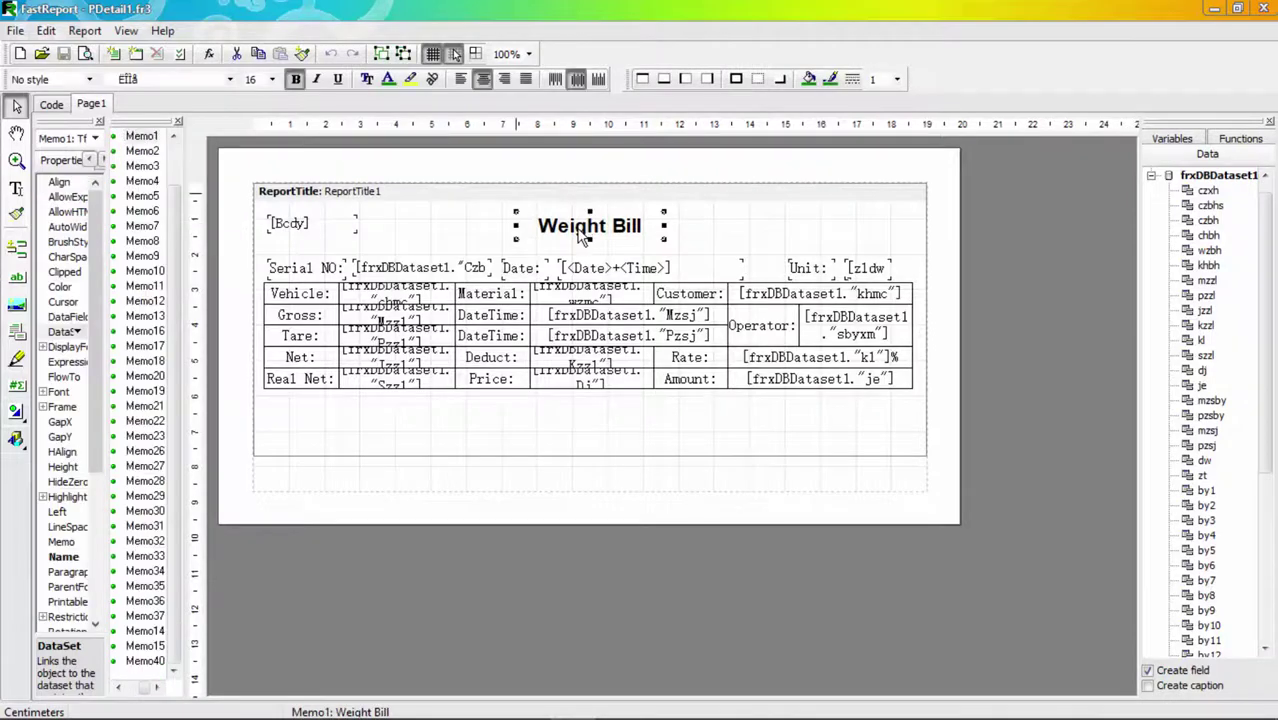
double_click(578, 236)
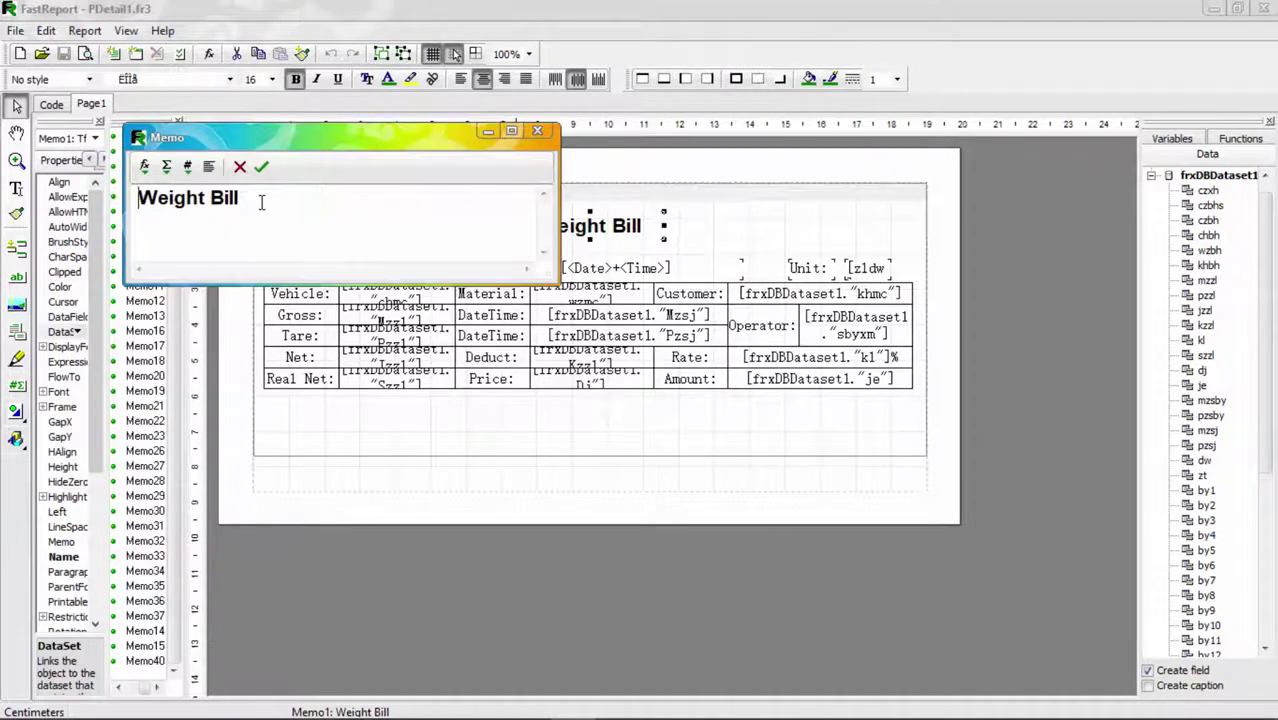
key(ctrl+a)
text(BD )
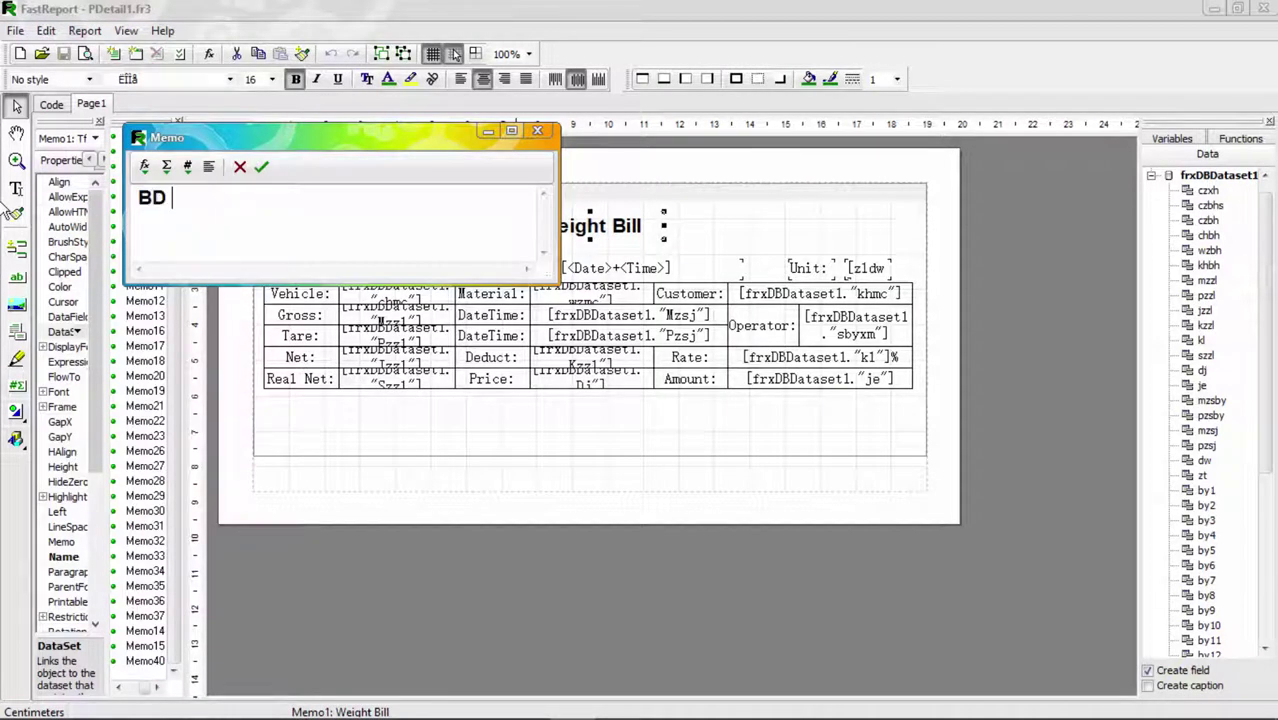
text(Weight S)
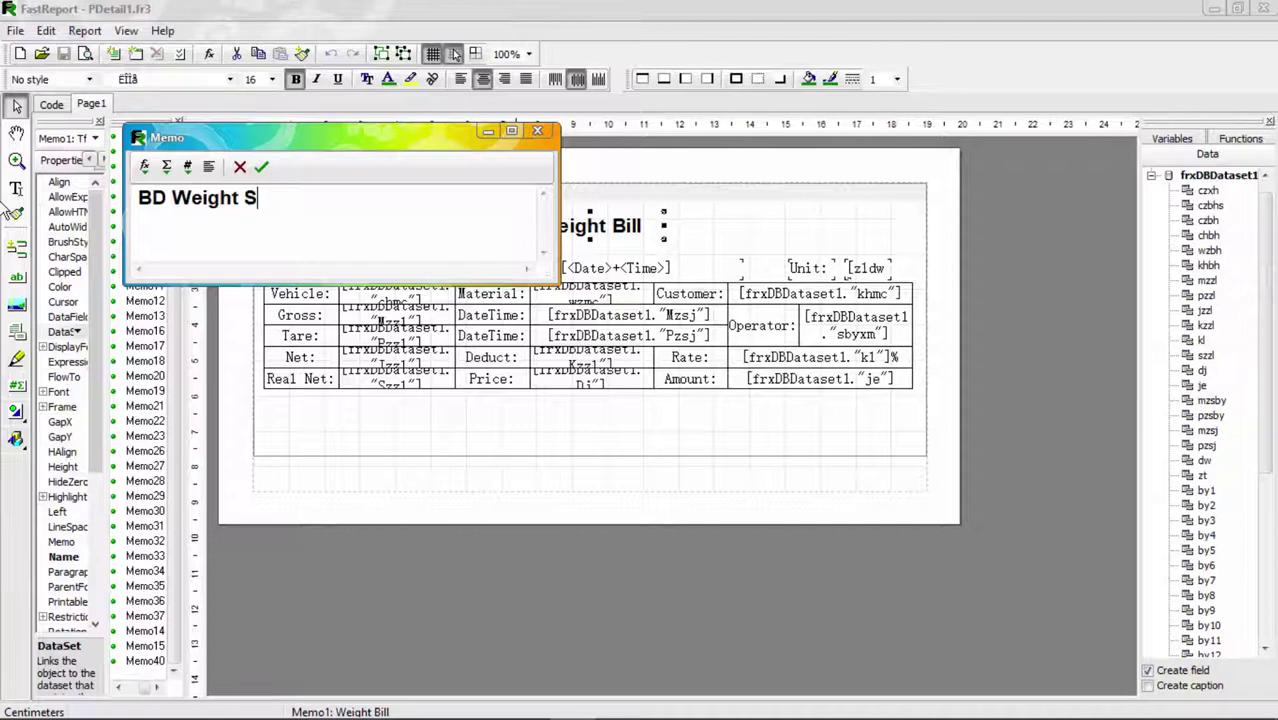
text(cale Corporatio)
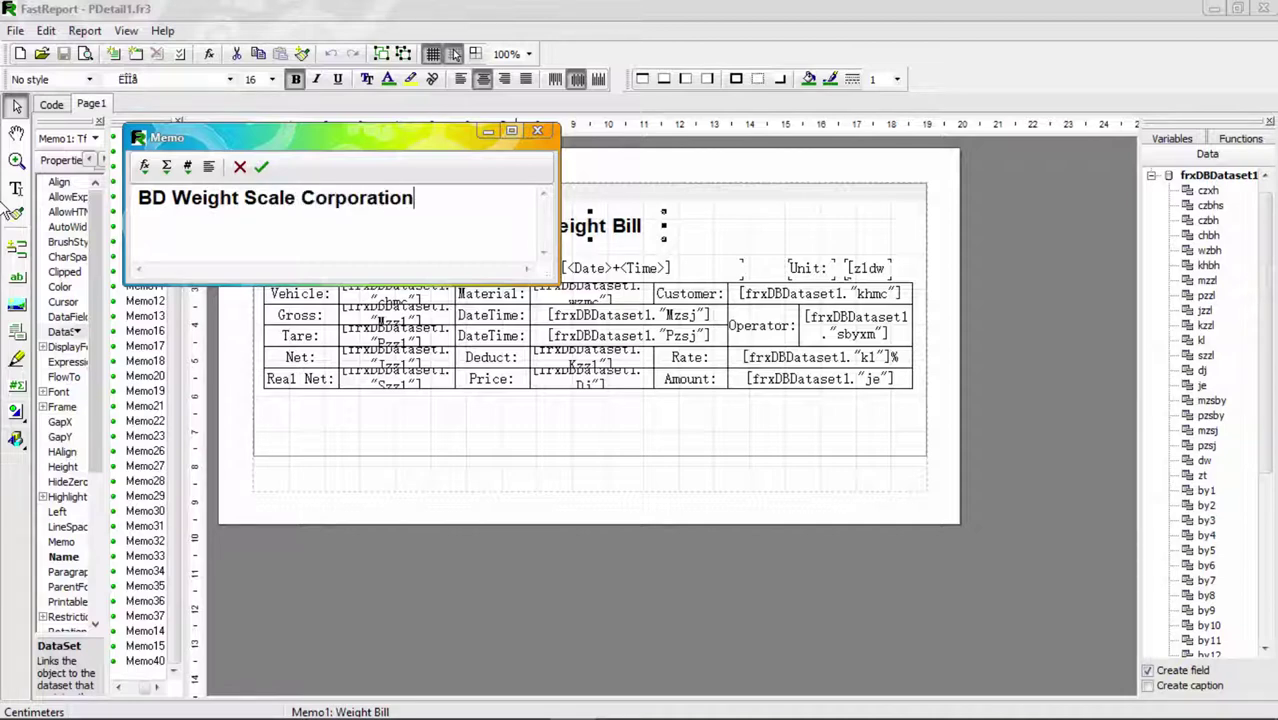
text(n)
click(261, 166)
Step: Widen the title's text box so the full company name fits on one line
drag(516, 226, 356, 222)
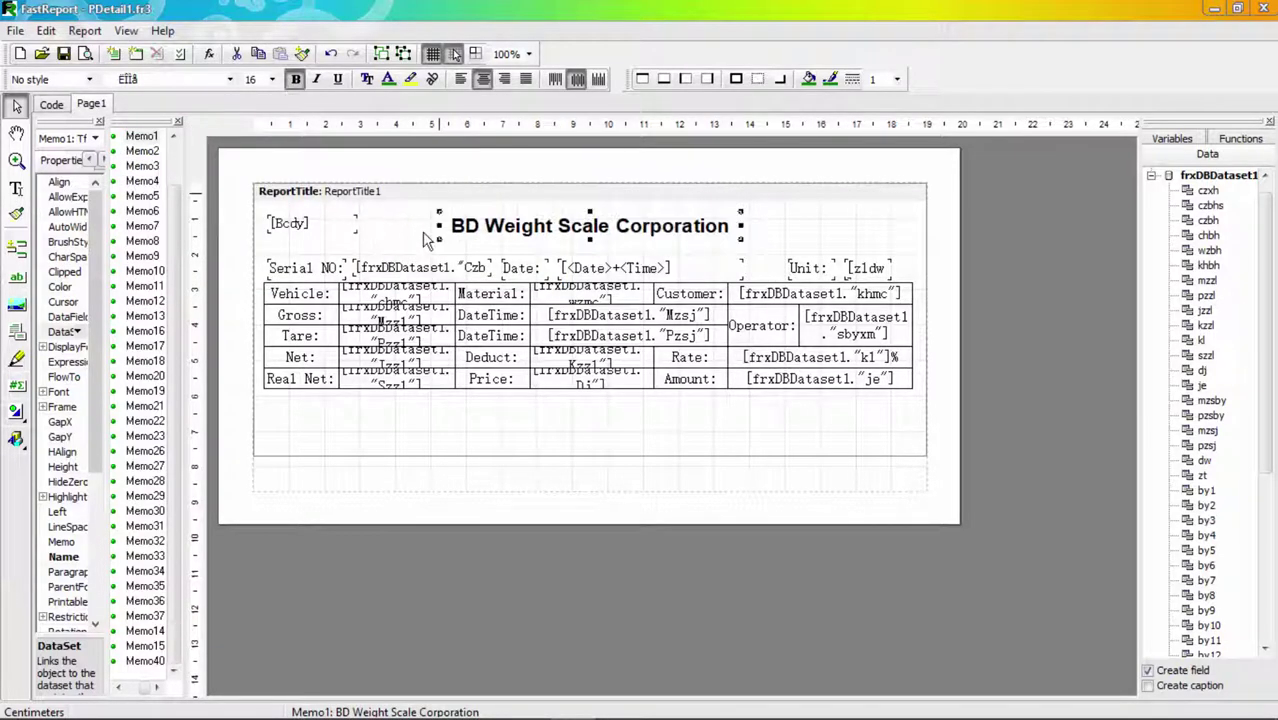
drag(437, 226, 443, 224)
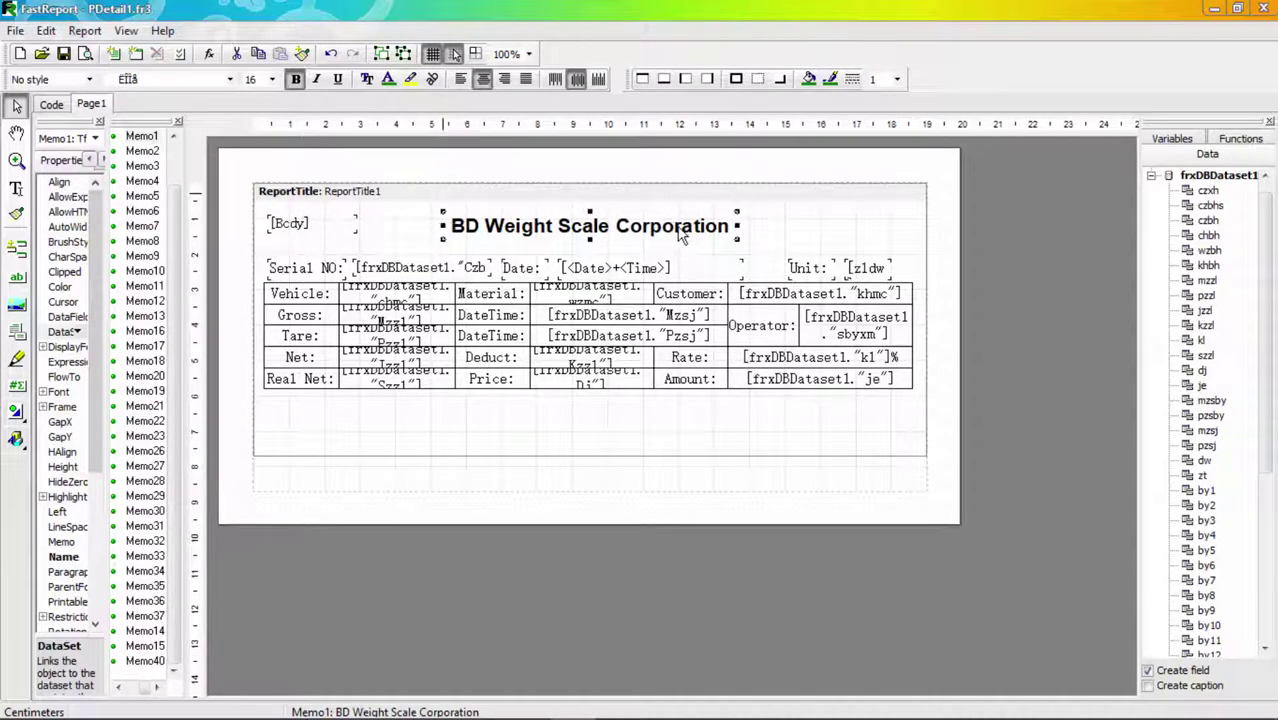
click(607, 440)
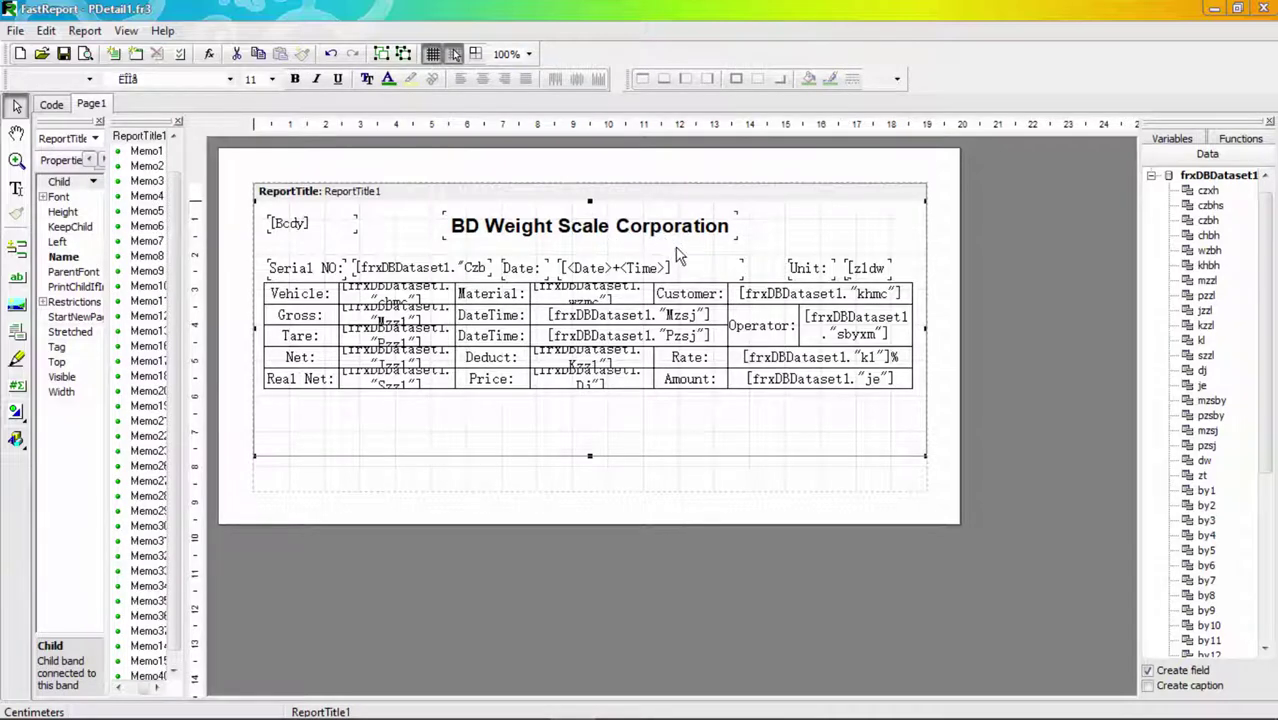
Step: Save the edited layout, close the designer and enable Standard Bill 1 in the report machine
click(63, 55)
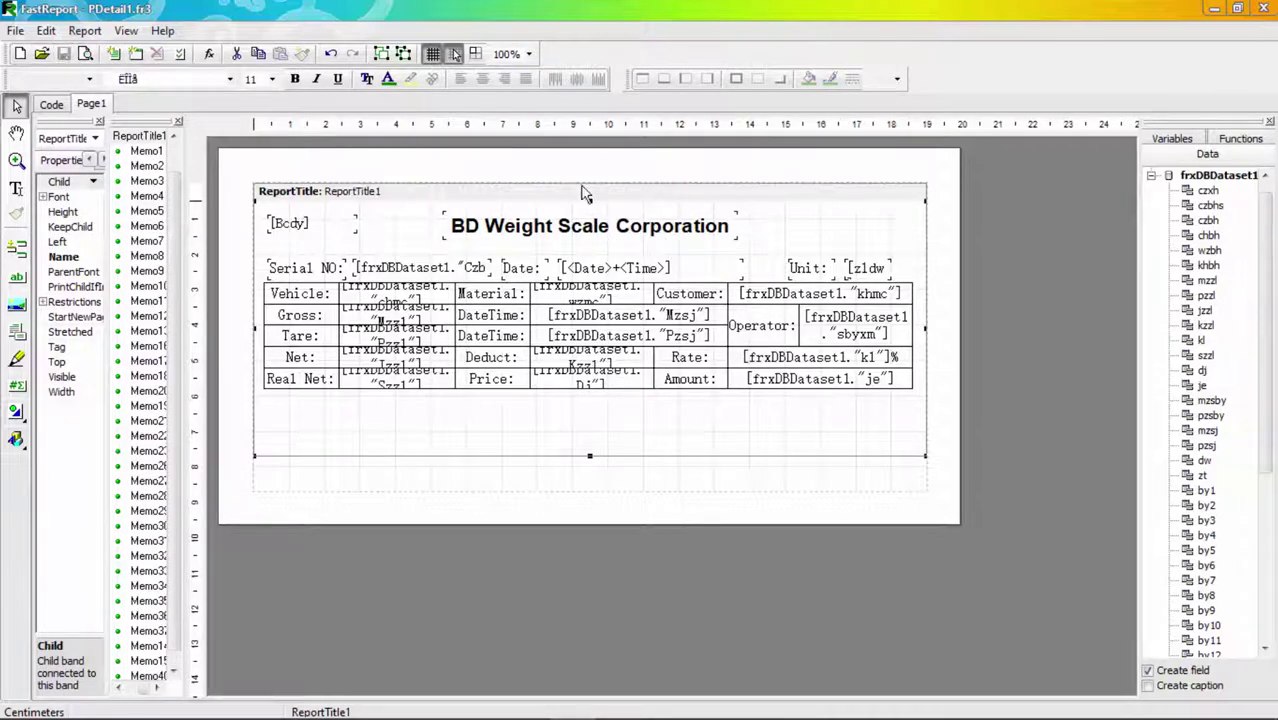
click(1267, 9)
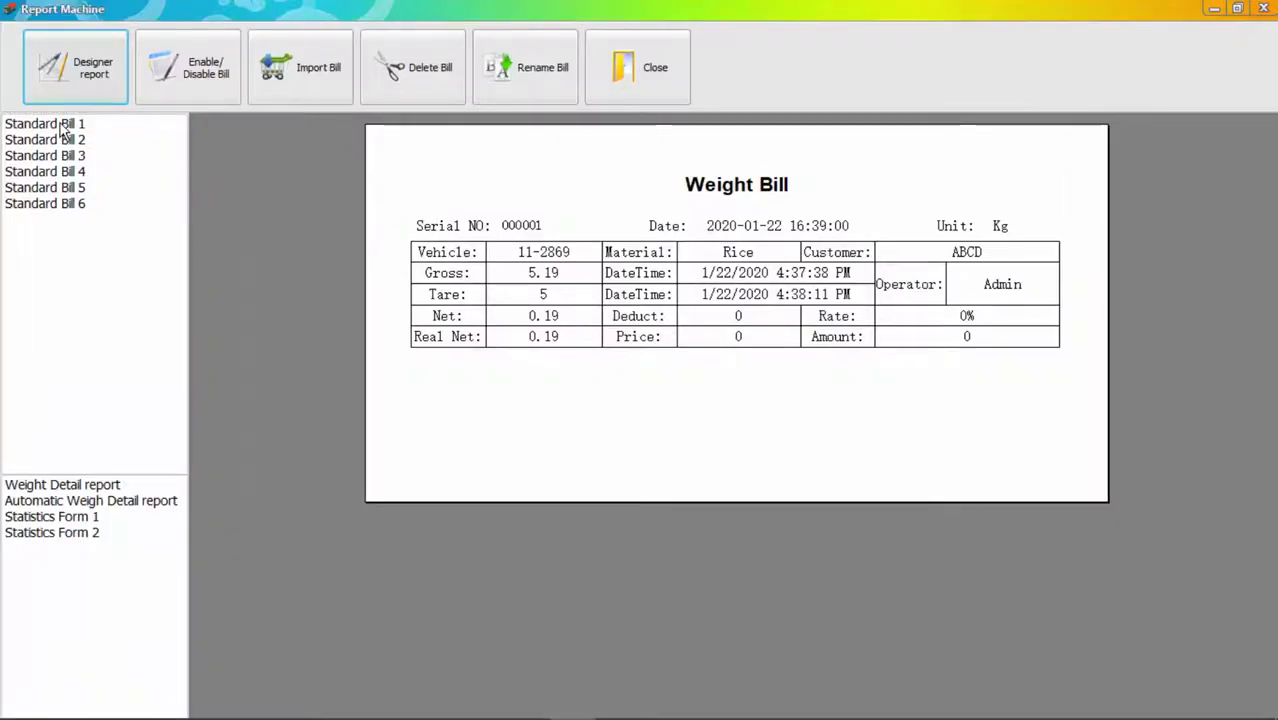
click(62, 129)
click(181, 76)
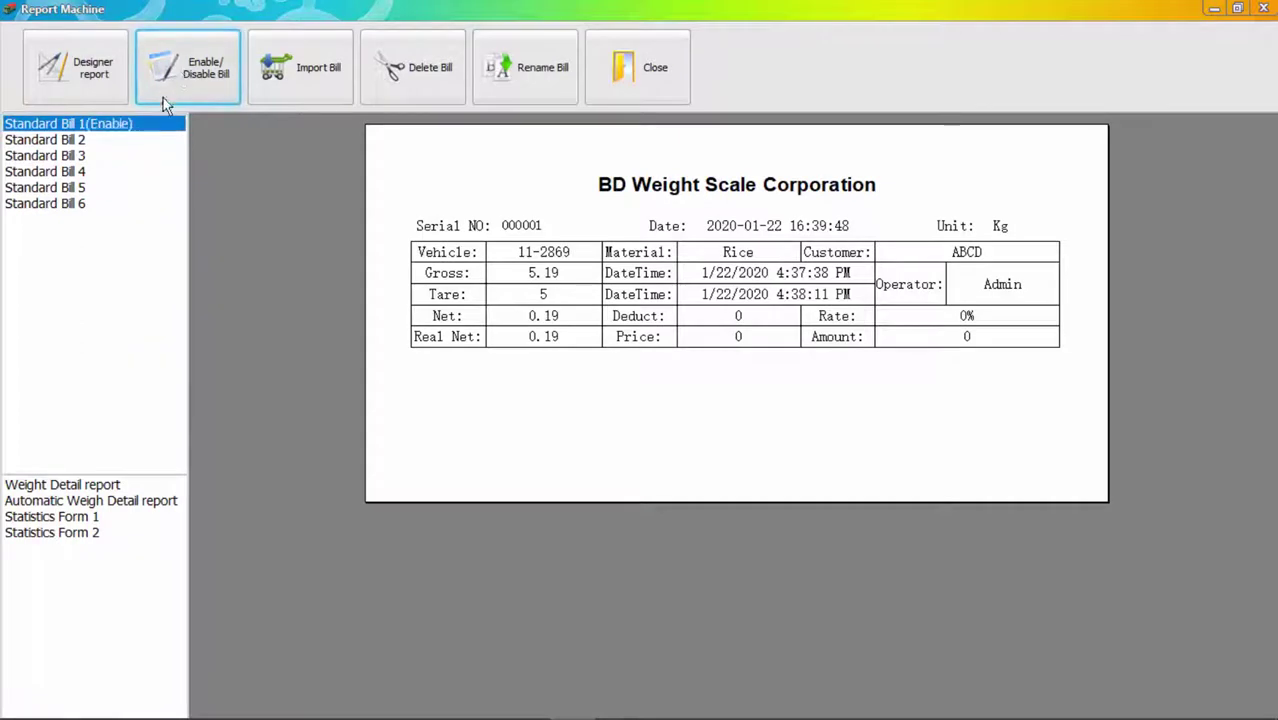
click(1260, 10)
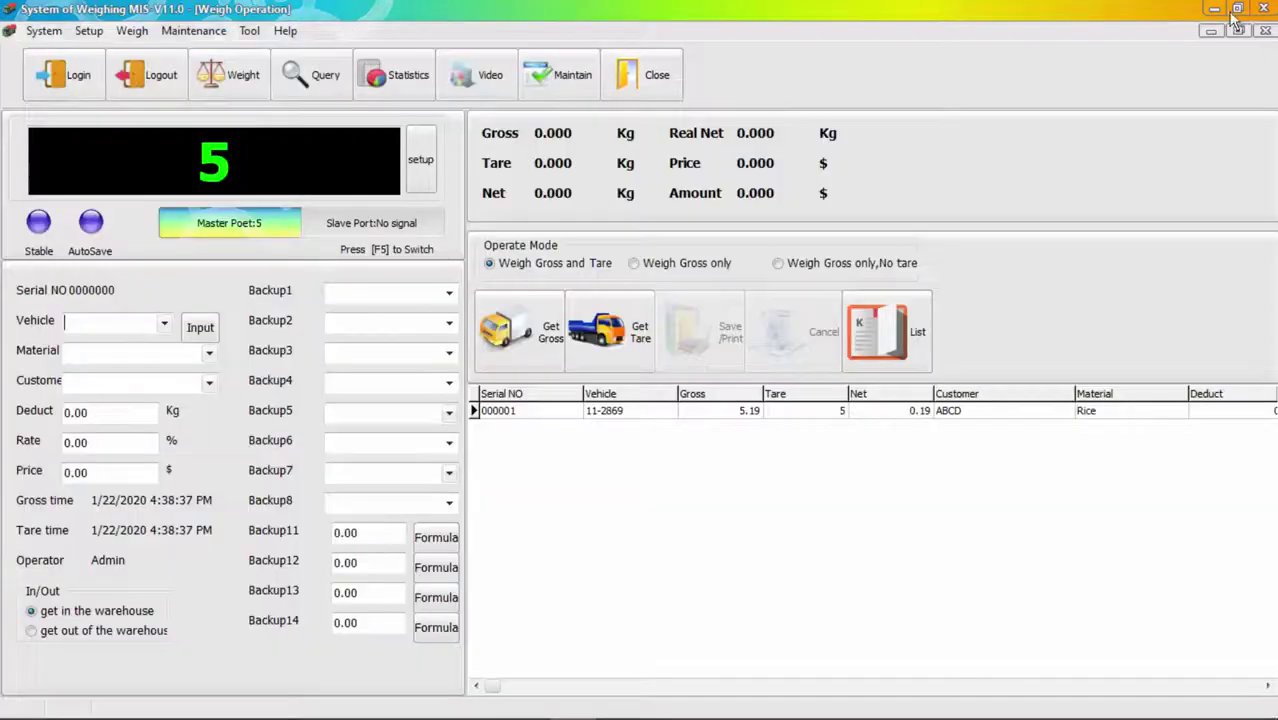
Step: Query the weighing records and preview the finished record's bill and the Weight Detail list
click(567, 419)
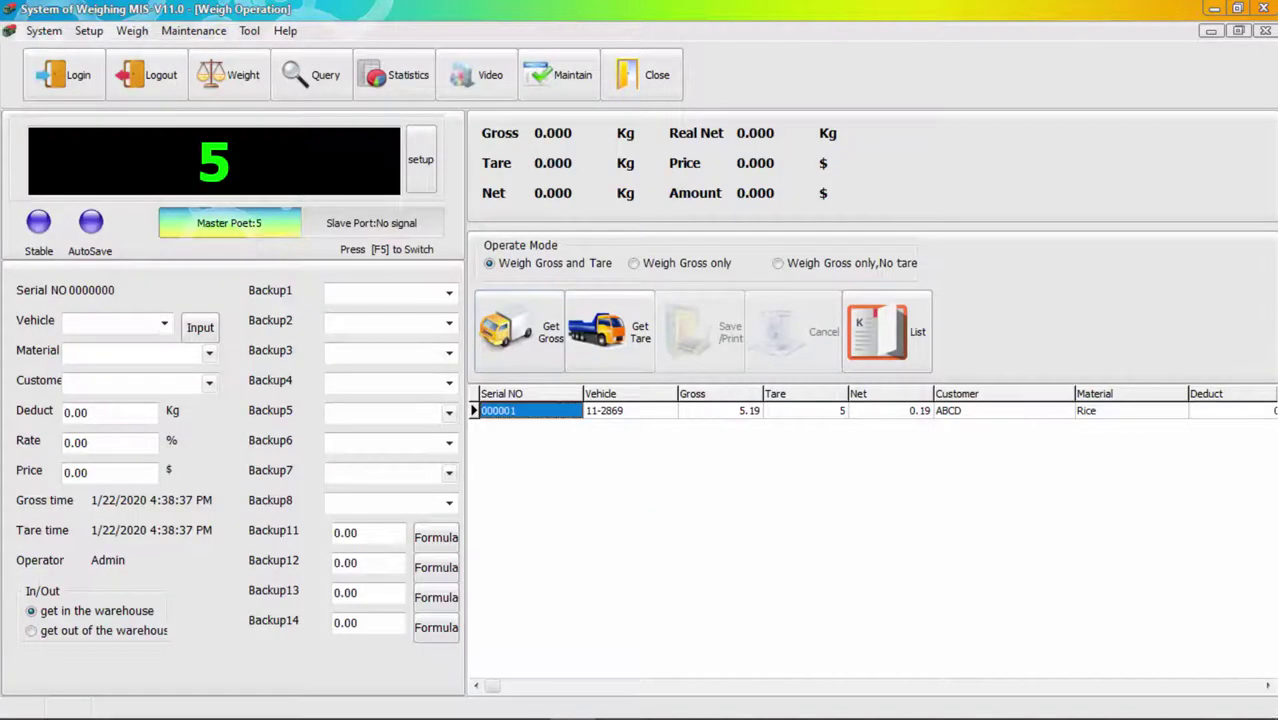
click(302, 90)
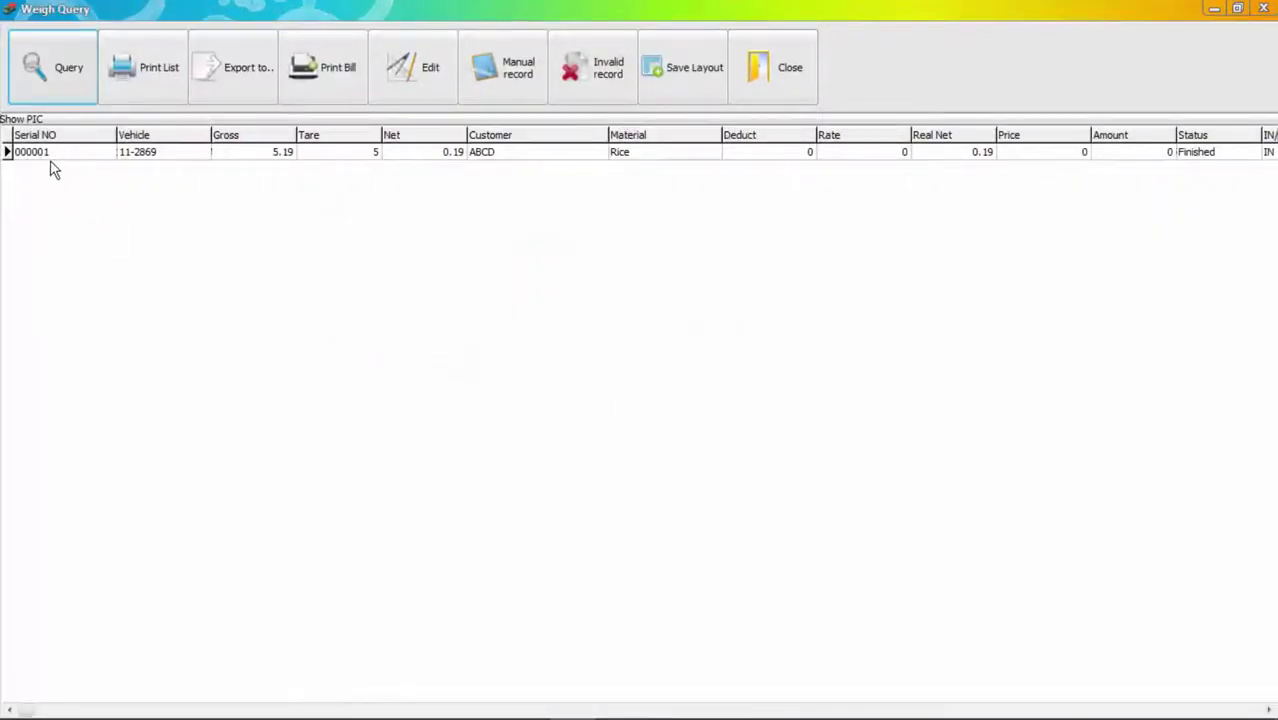
click(57, 156)
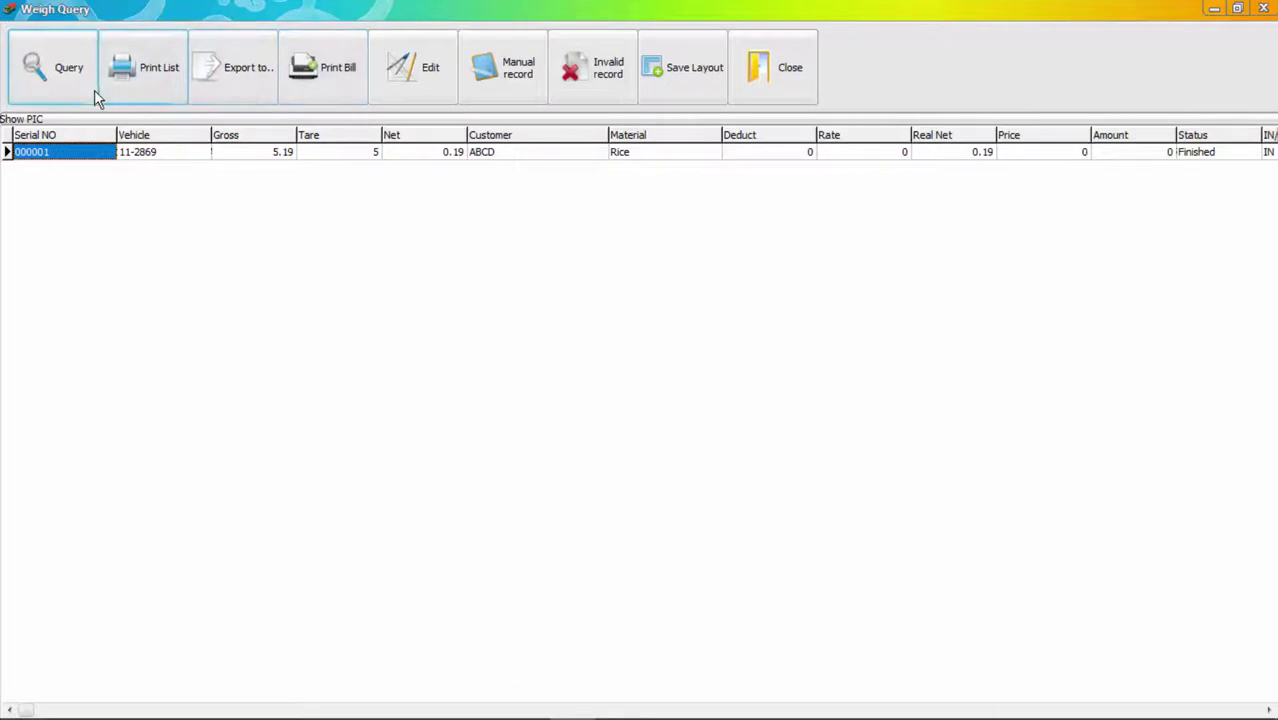
click(313, 84)
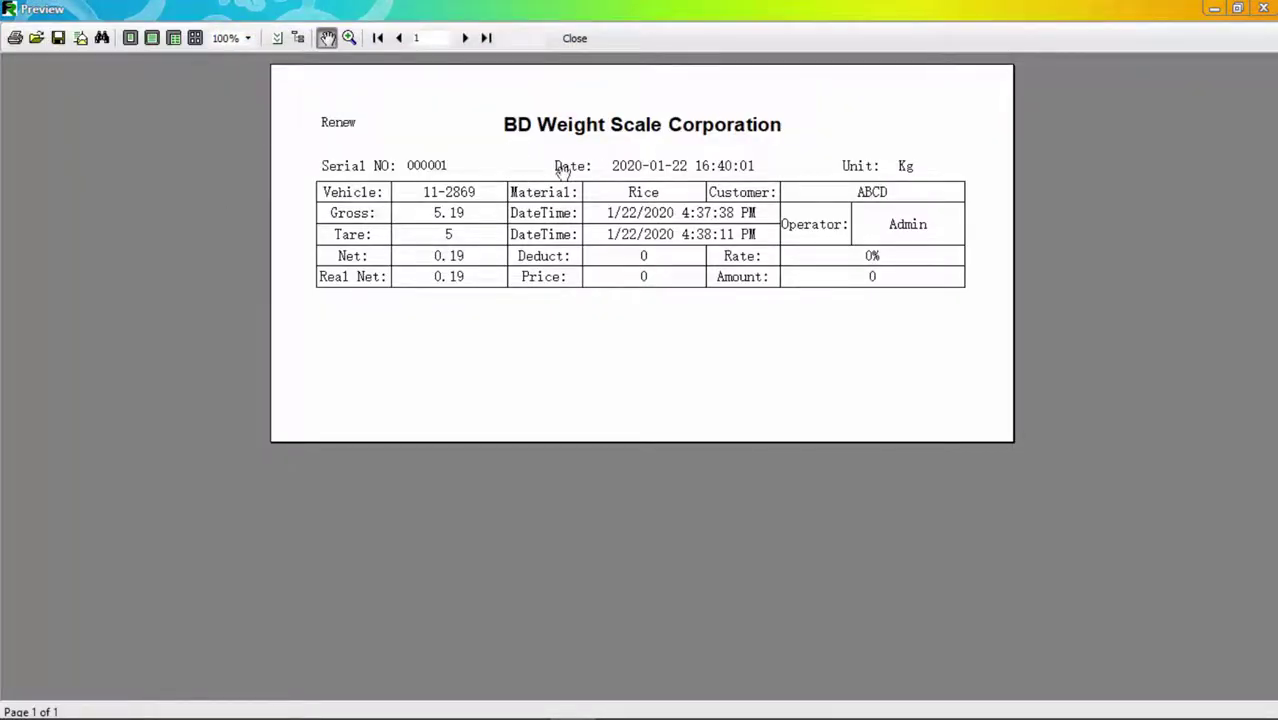
click(1265, 10)
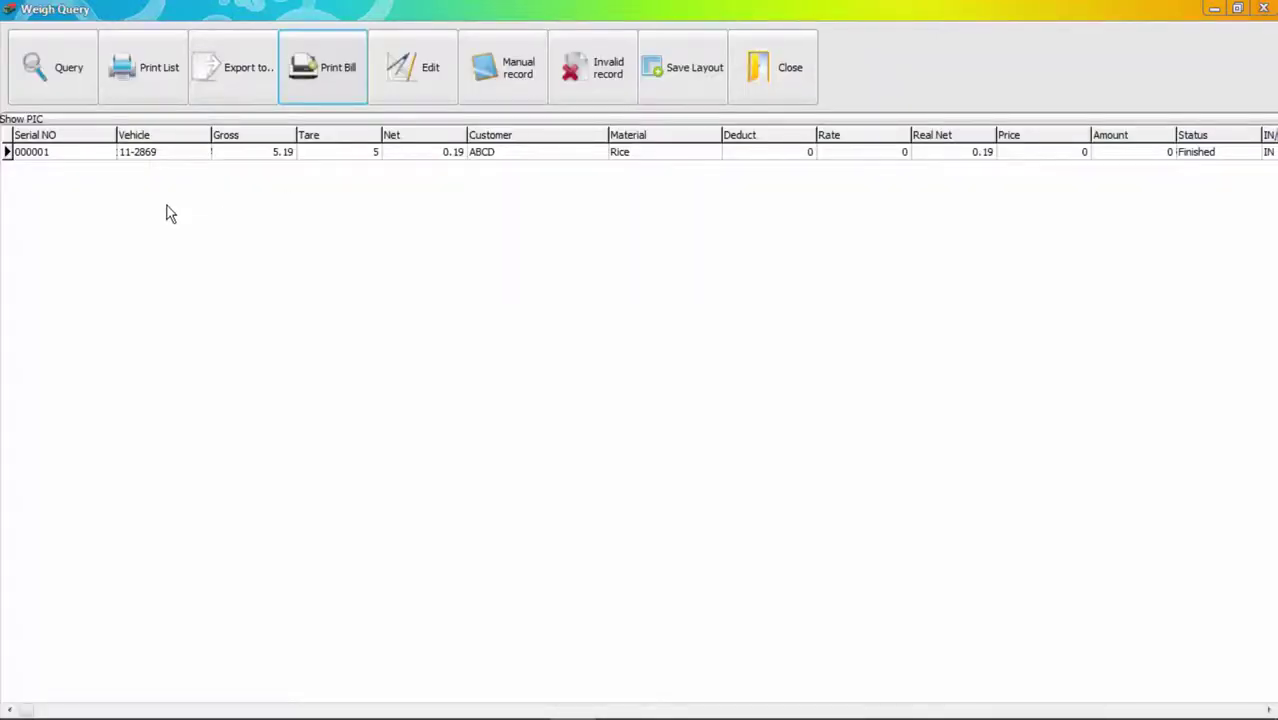
click(157, 70)
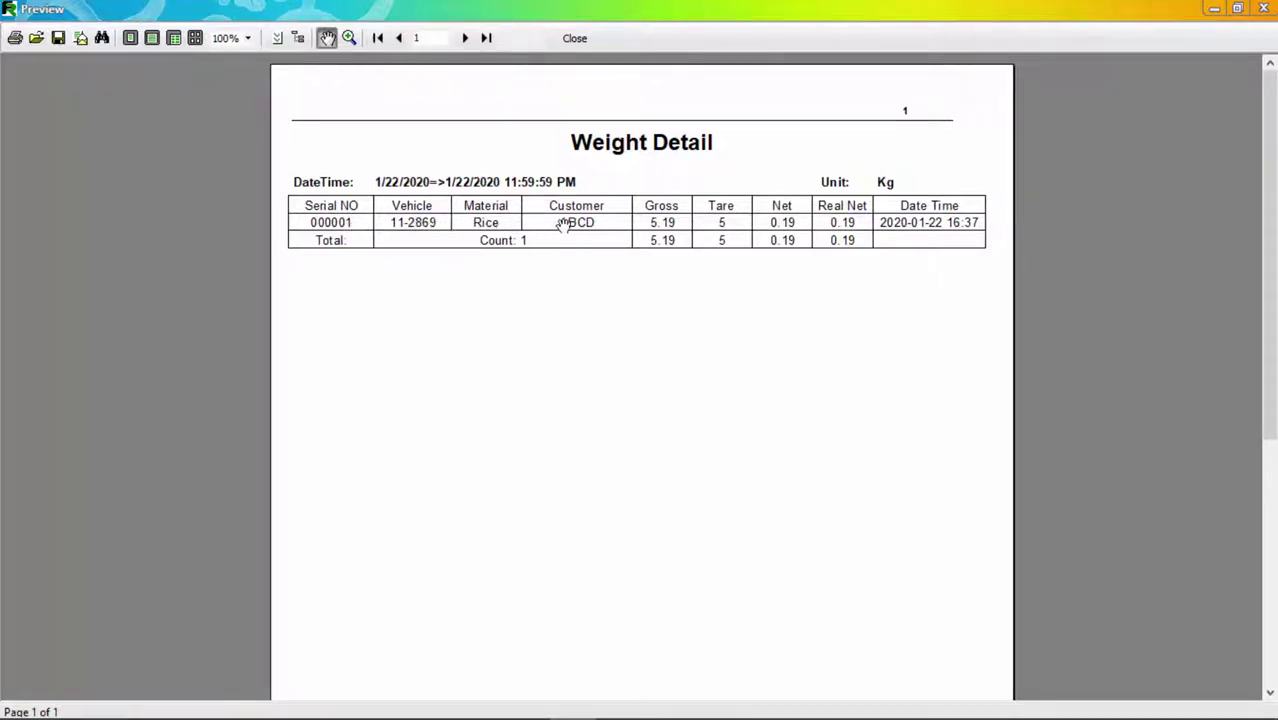
click(1263, 8)
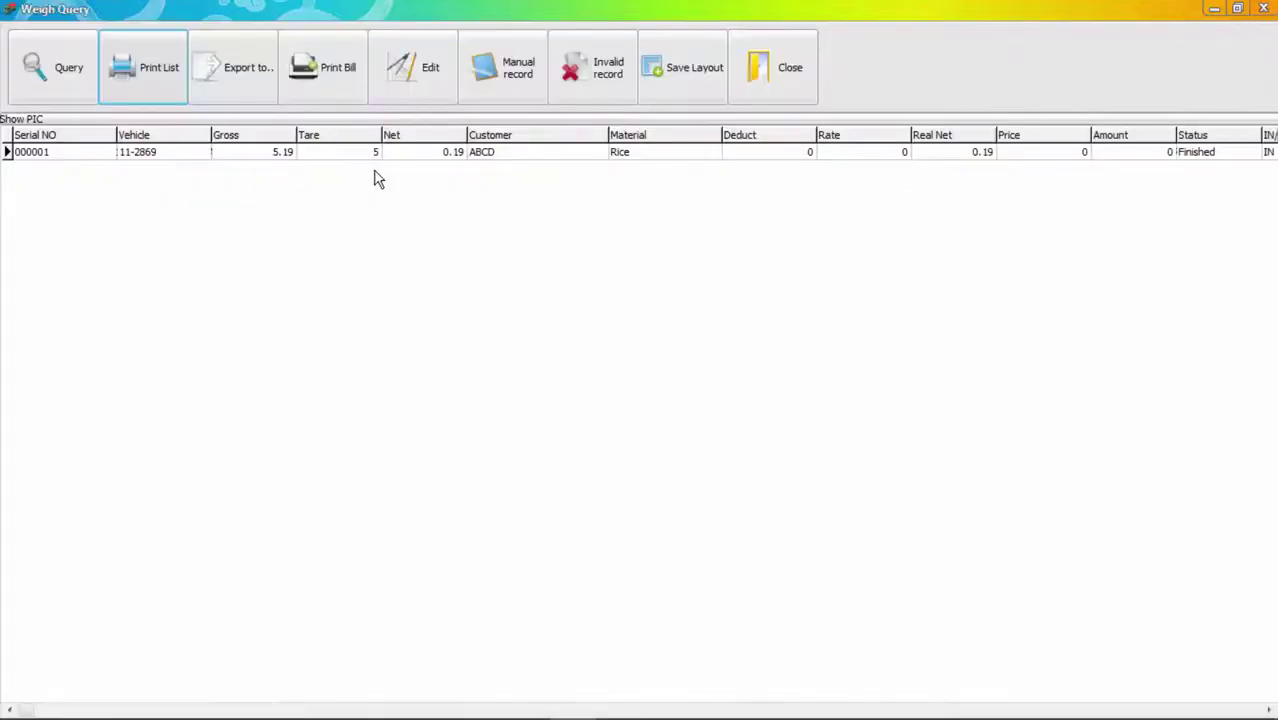
Step: Export the queried weighing records as Test to the Desktop folder on drive Comon (F:) and close the query
click(249, 73)
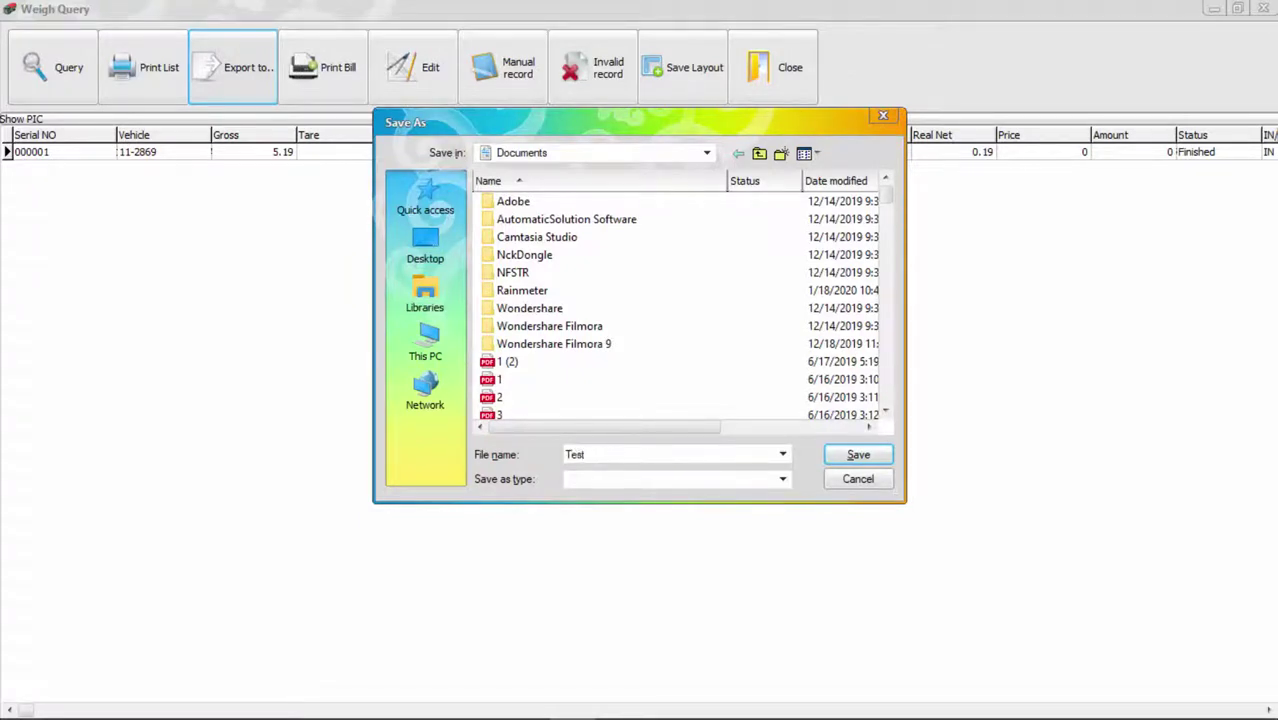
click(430, 350)
scroll(610, 357, down, 5)
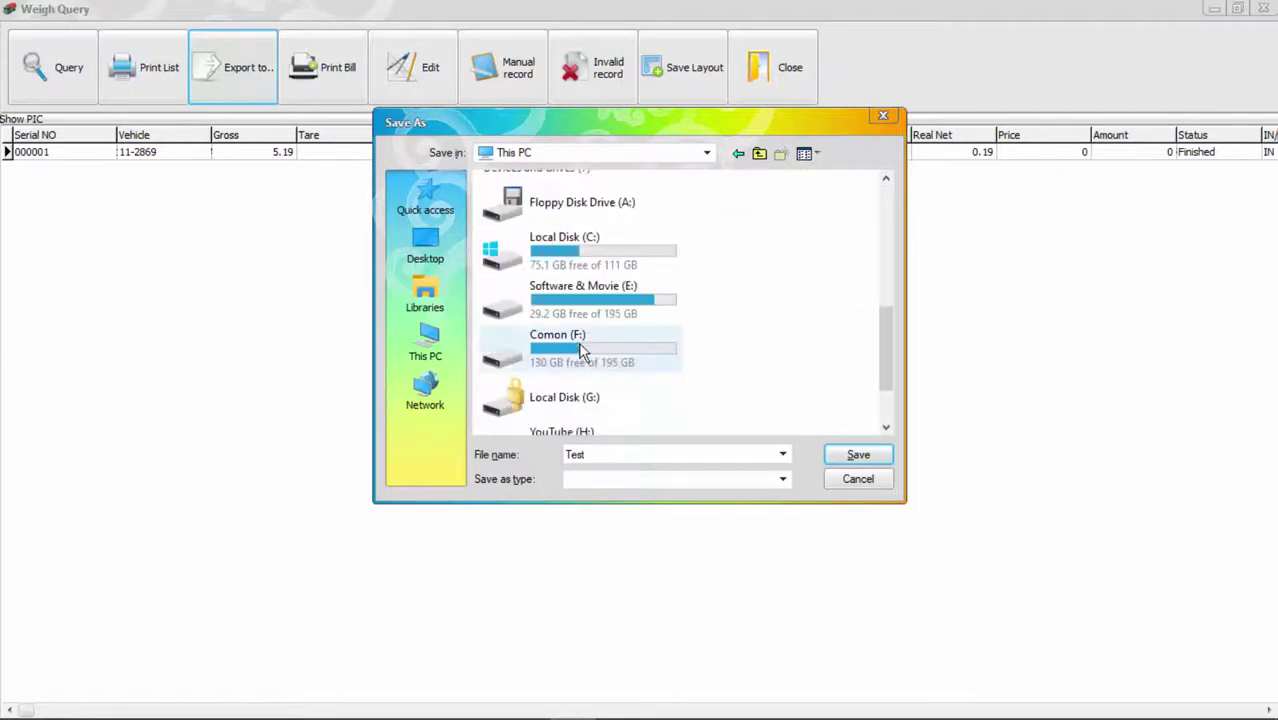
double_click(584, 353)
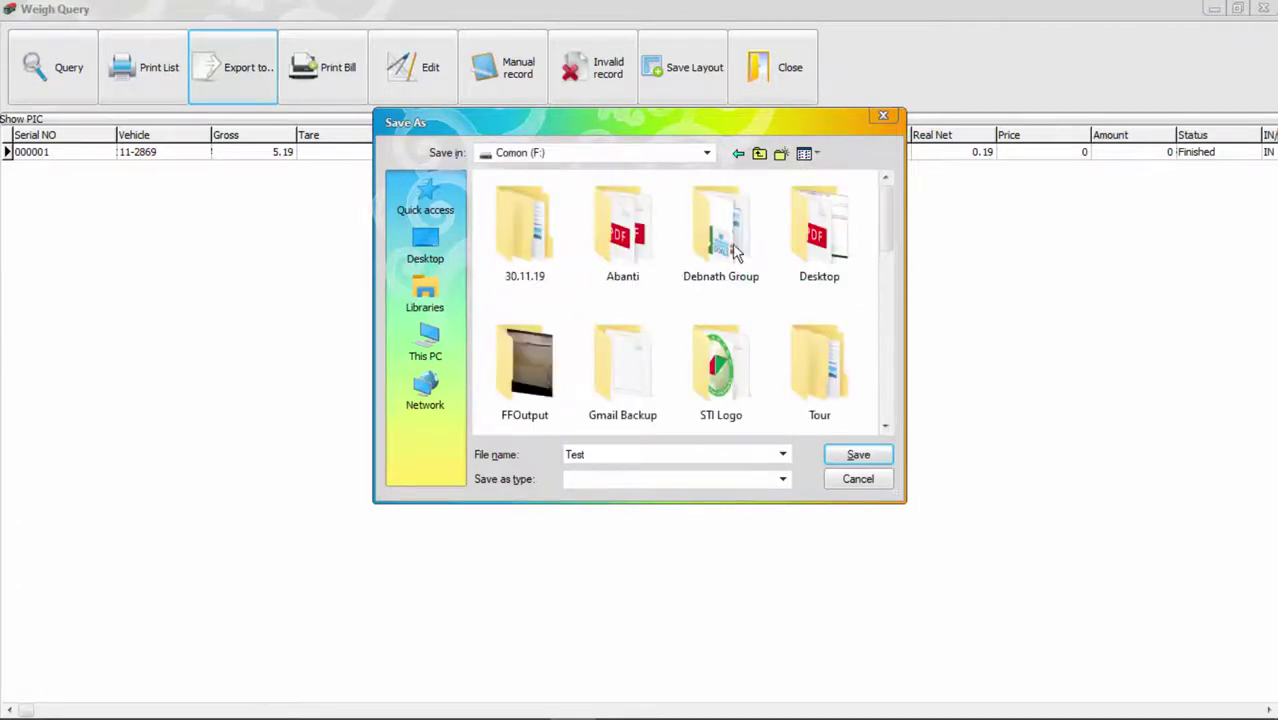
double_click(808, 250)
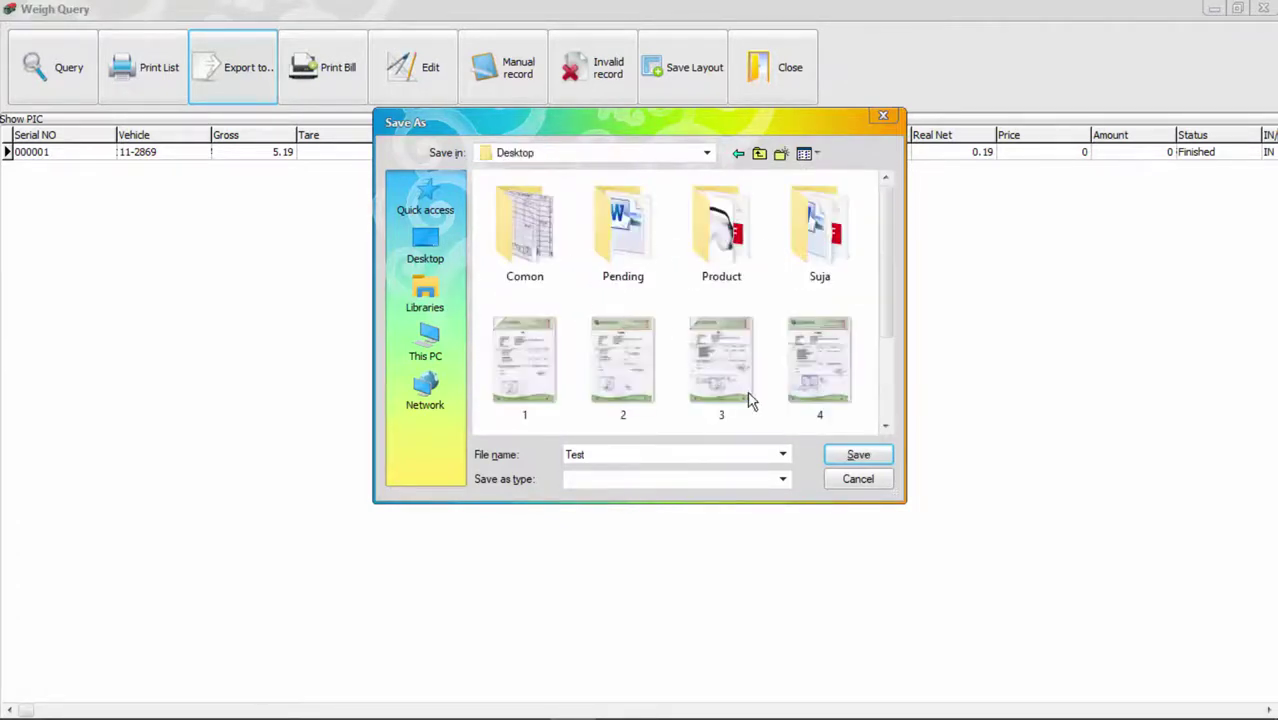
click(859, 456)
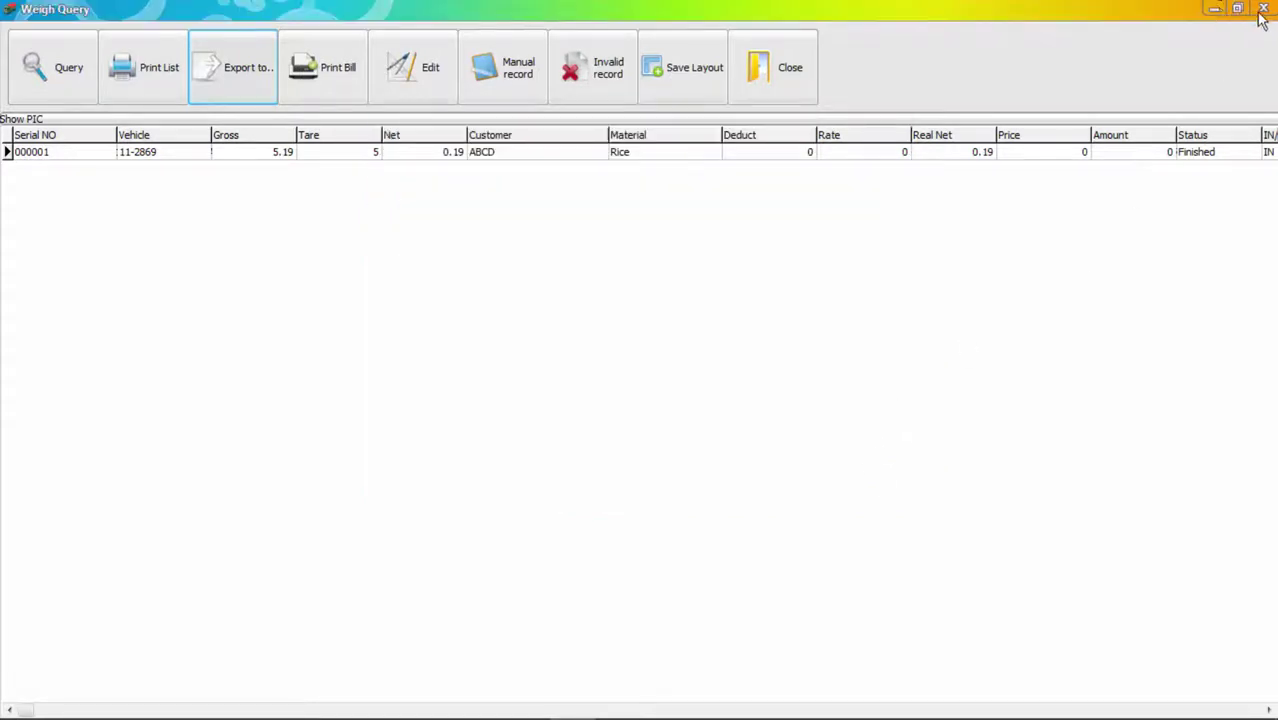
key(alt+F4)
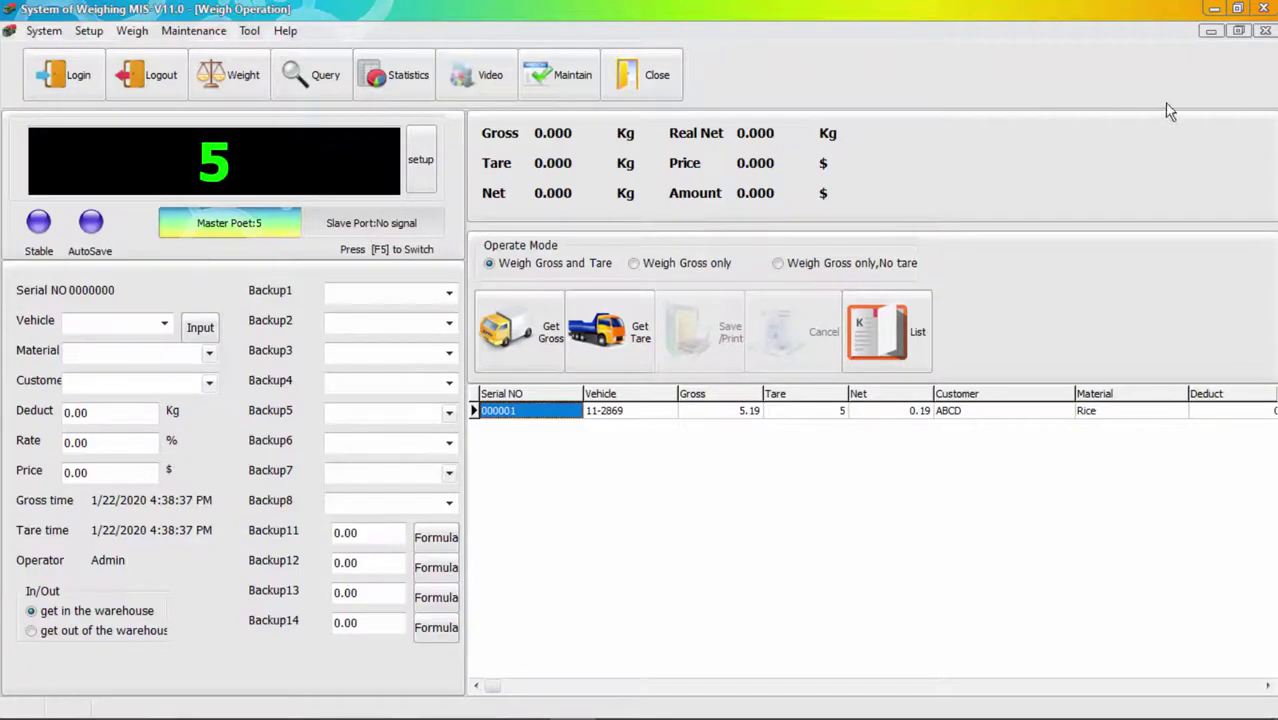
Step: Minimize the weighing software and open the exported Test file from the Desktop folder on drive F: in Excel
click(1210, 12)
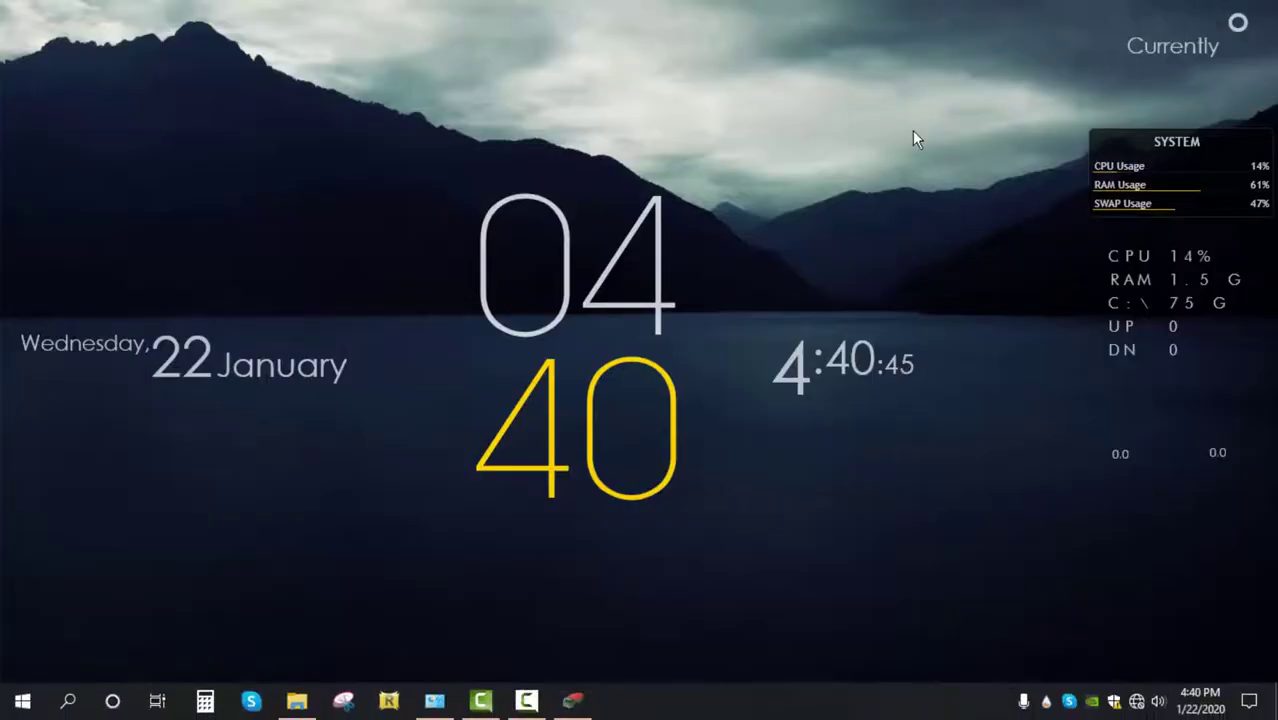
right_click(908, 135)
click(949, 184)
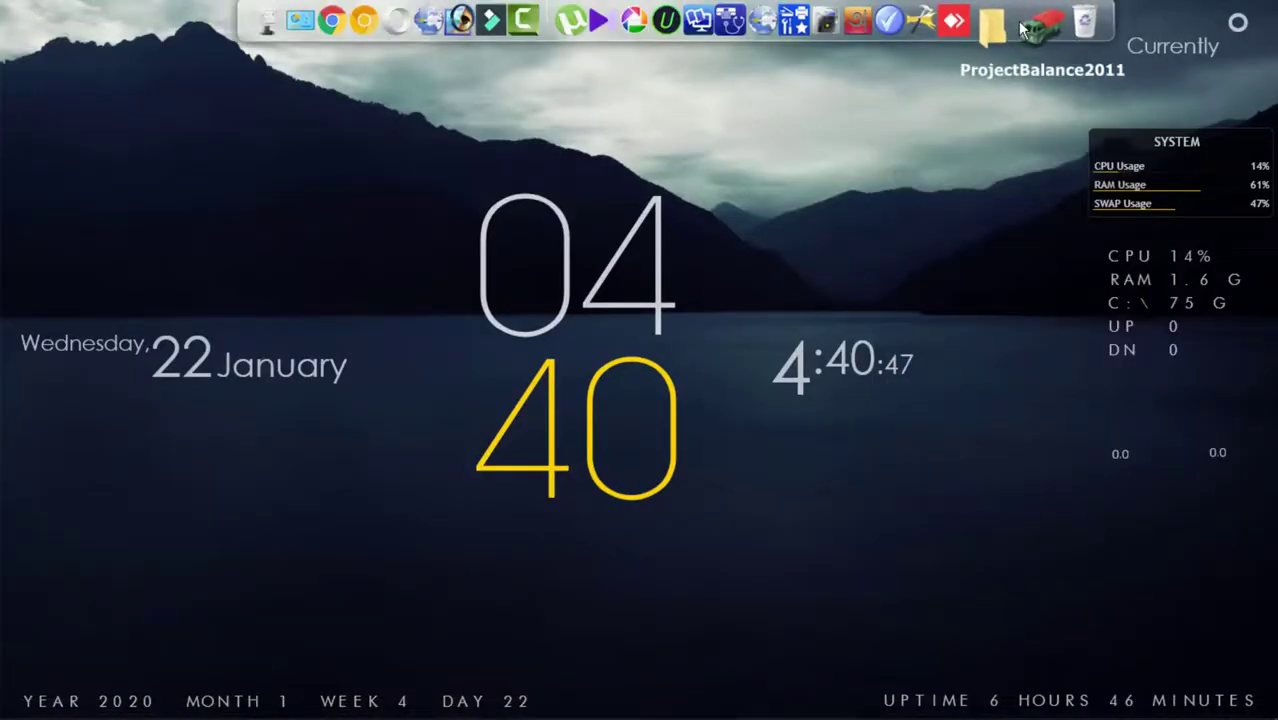
click(990, 22)
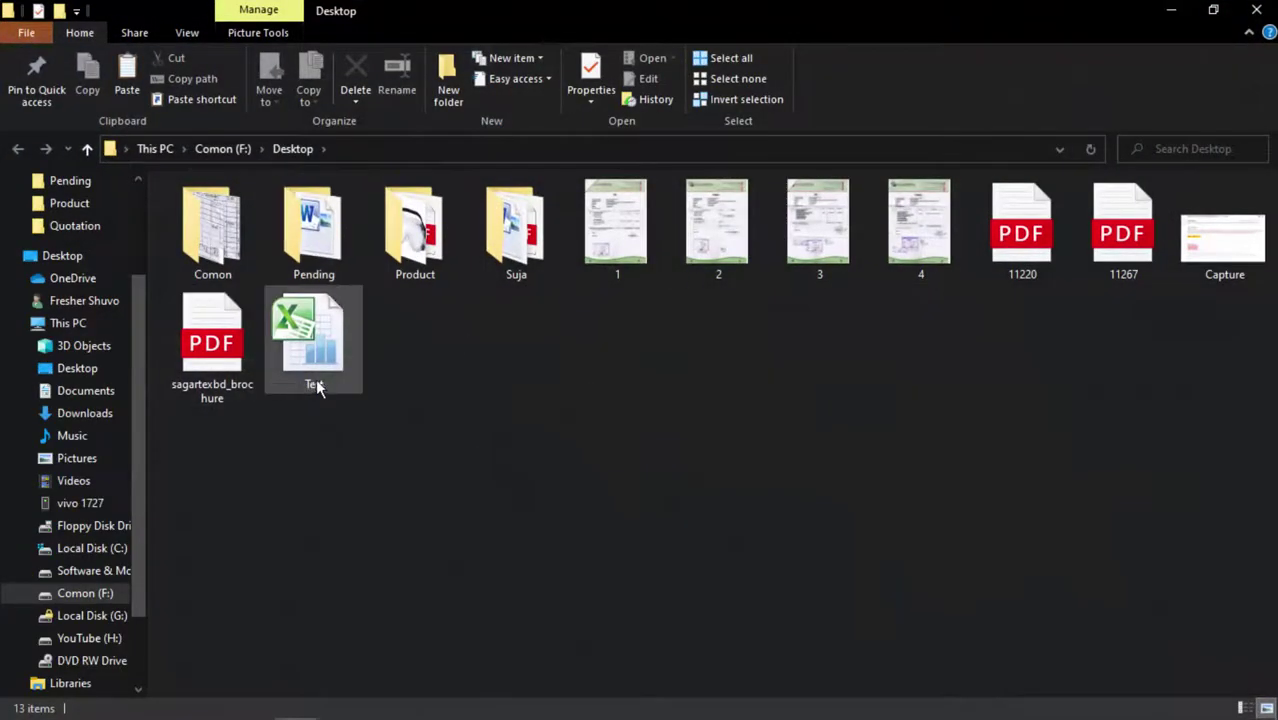
double_click(328, 350)
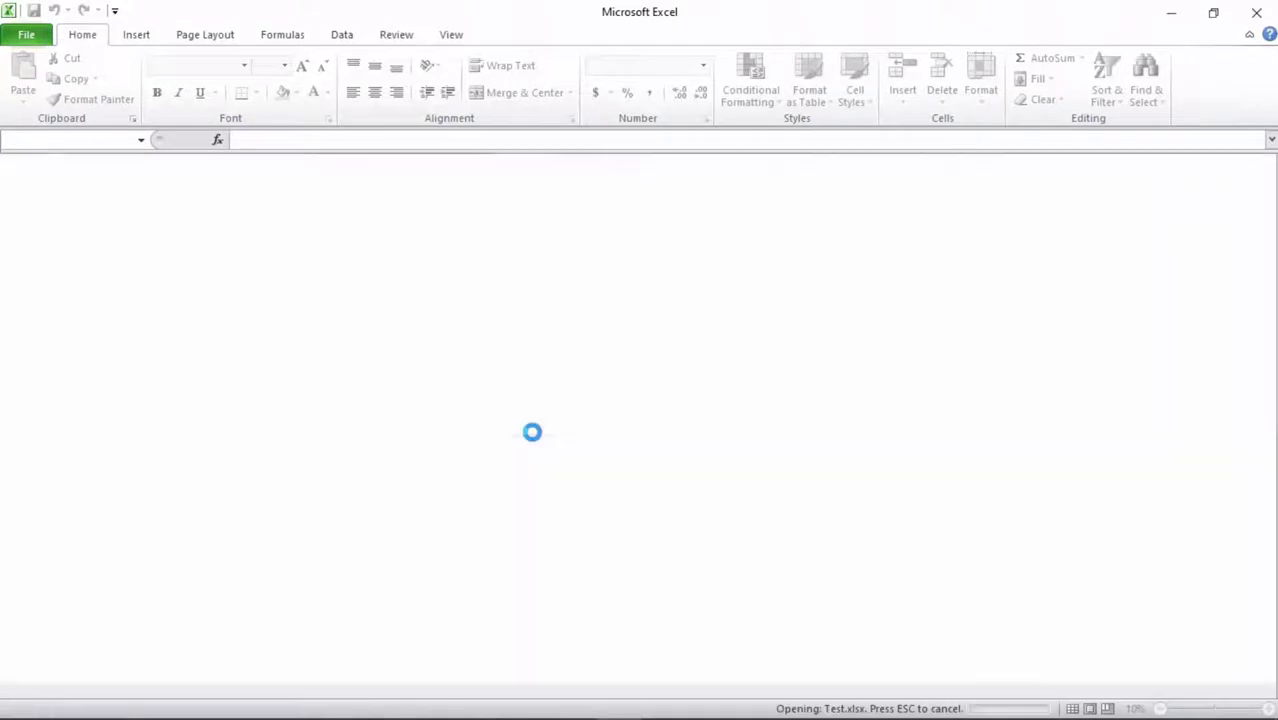
Step: Examine the exported serial number, vehicle, gross, tare, net and customer values in row 2, and close the workbook
click(74, 200)
click(108, 200)
click(196, 201)
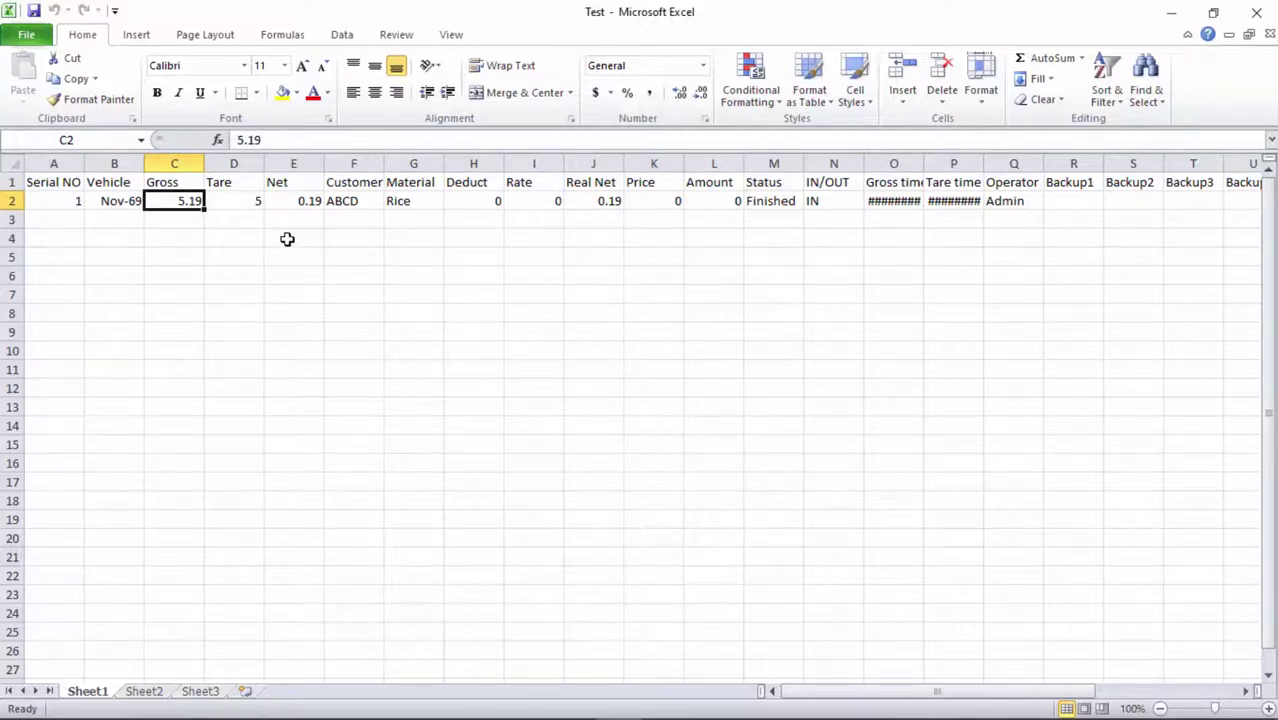
click(340, 201)
click(297, 202)
click(234, 199)
click(170, 200)
click(137, 200)
click(1007, 237)
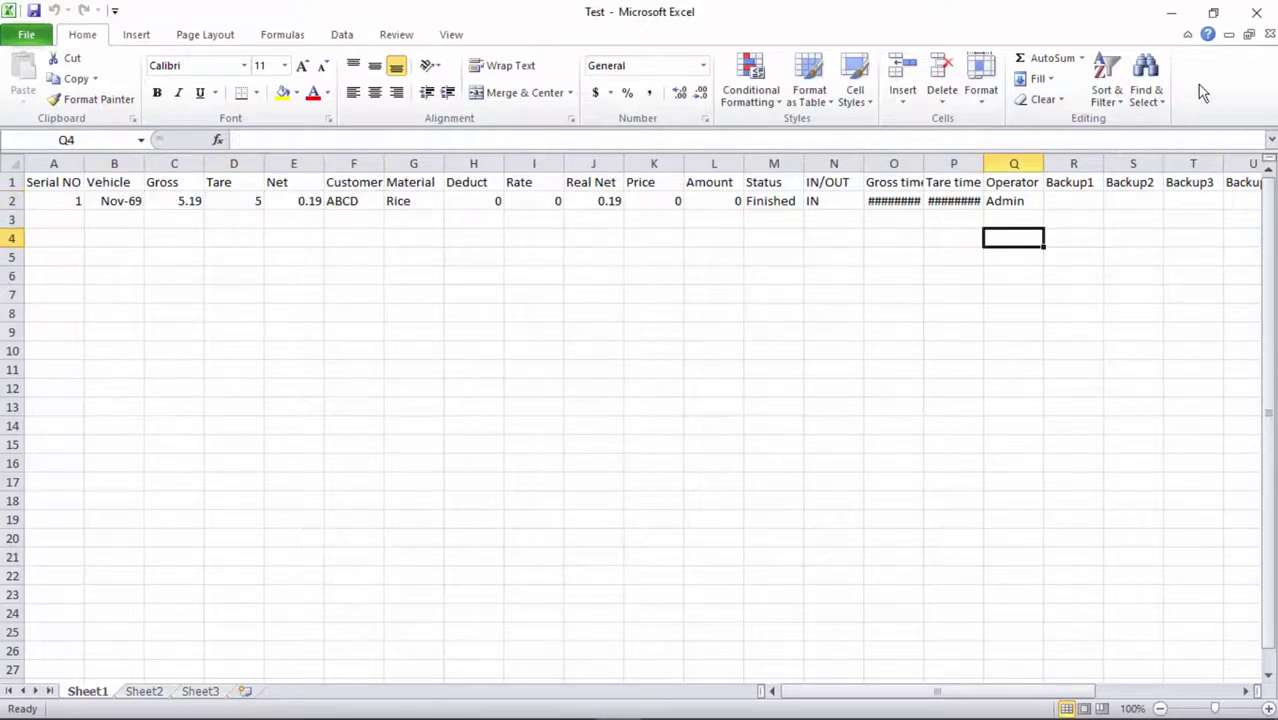
click(1256, 12)
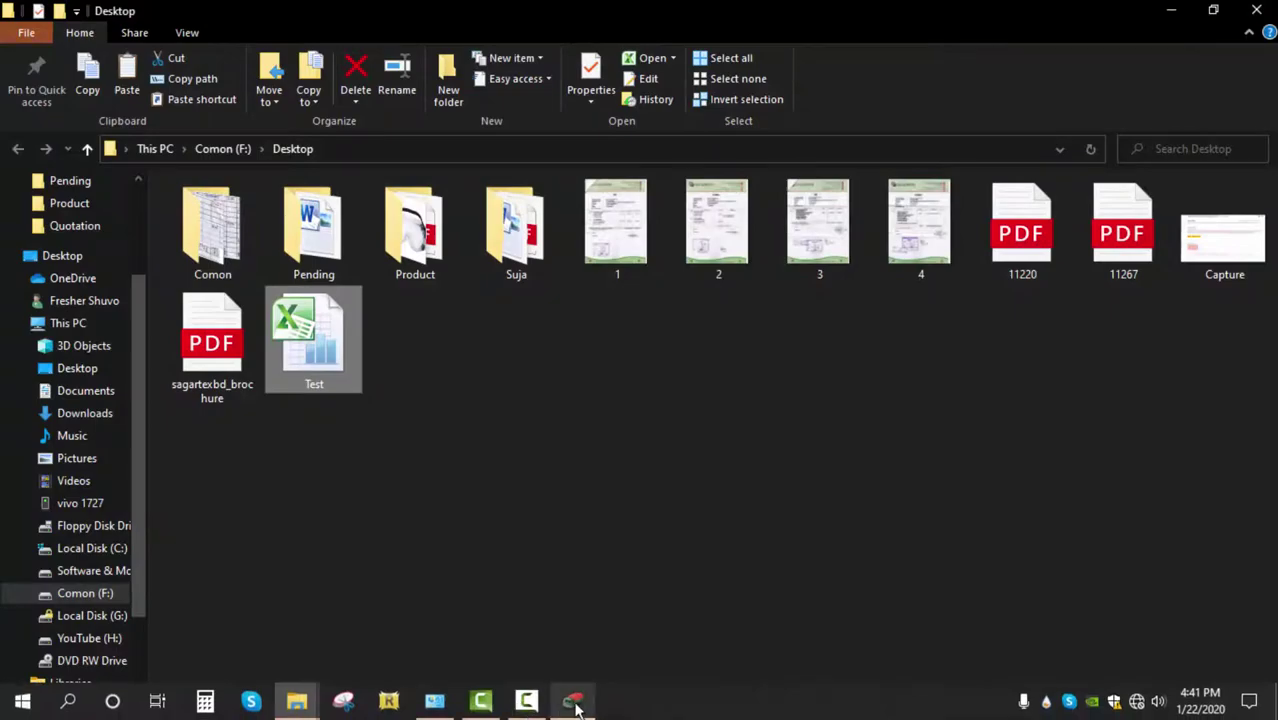
Step: Run hypertrm as administrator from the Windows7 Hyper Terminal Files folder under WeightMachine_Softwares > Computer Interface CD on drive F:
click(571, 706)
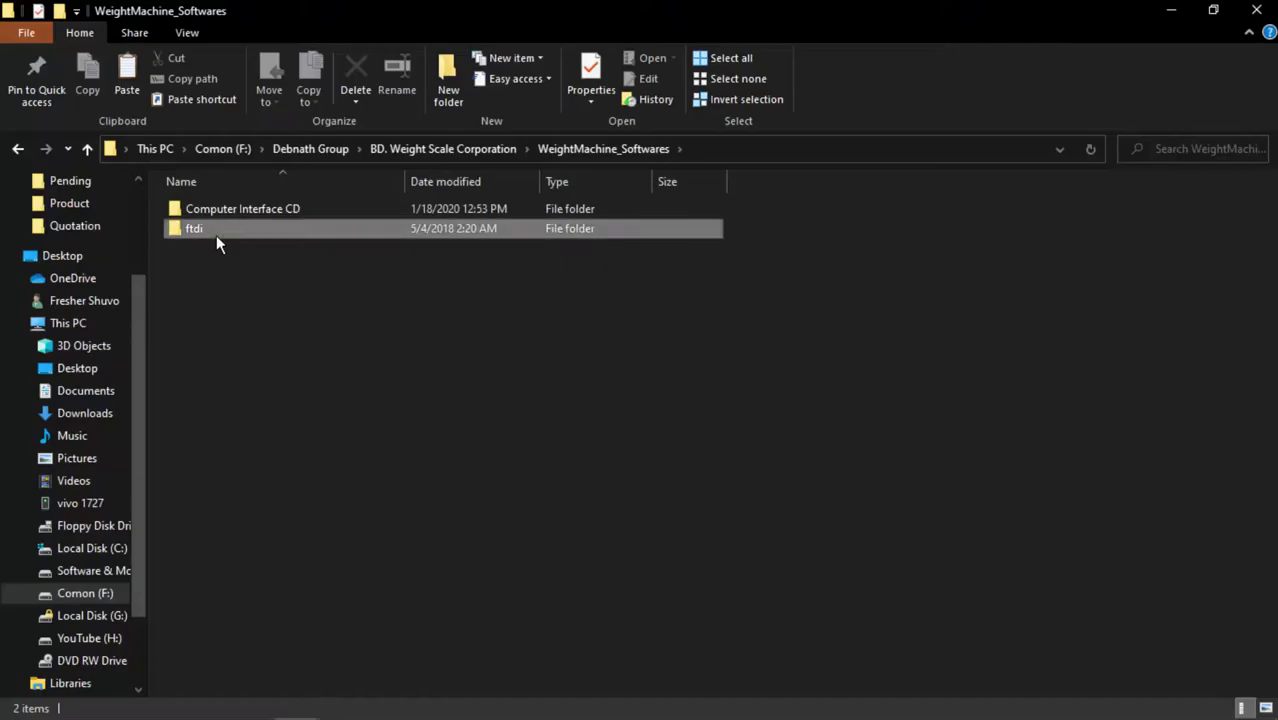
double_click(228, 208)
double_click(236, 247)
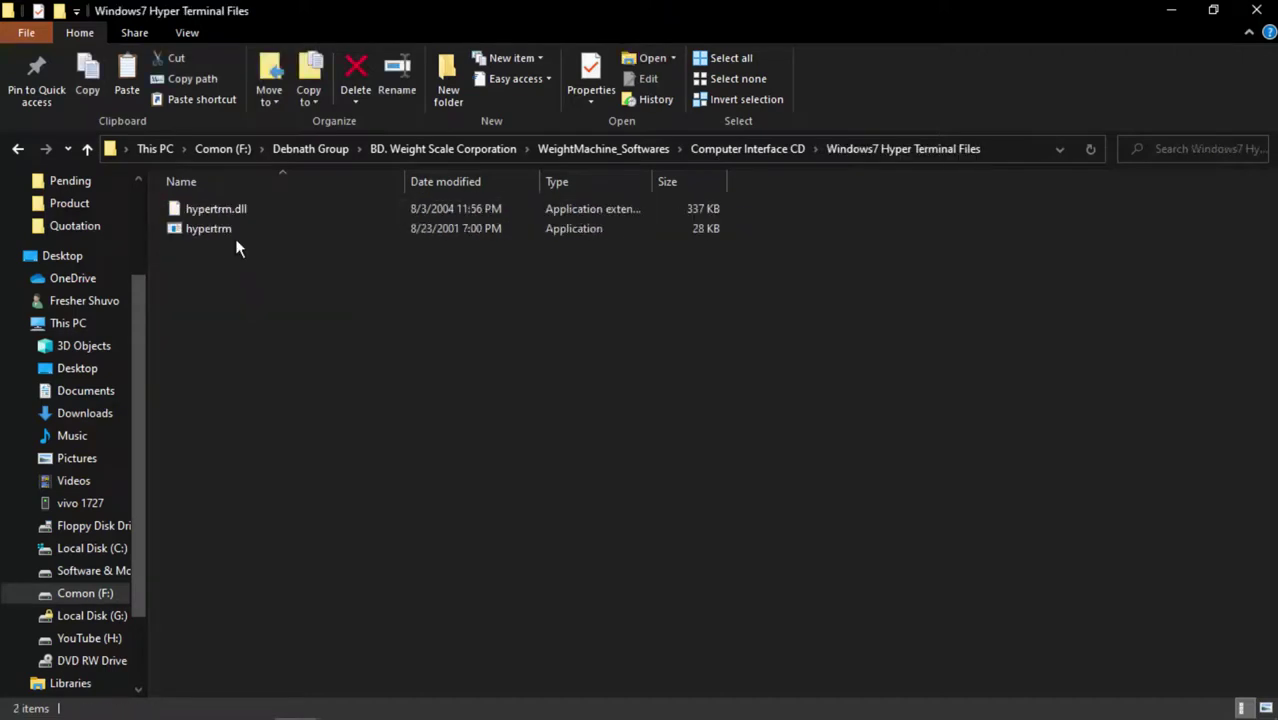
right_click(231, 232)
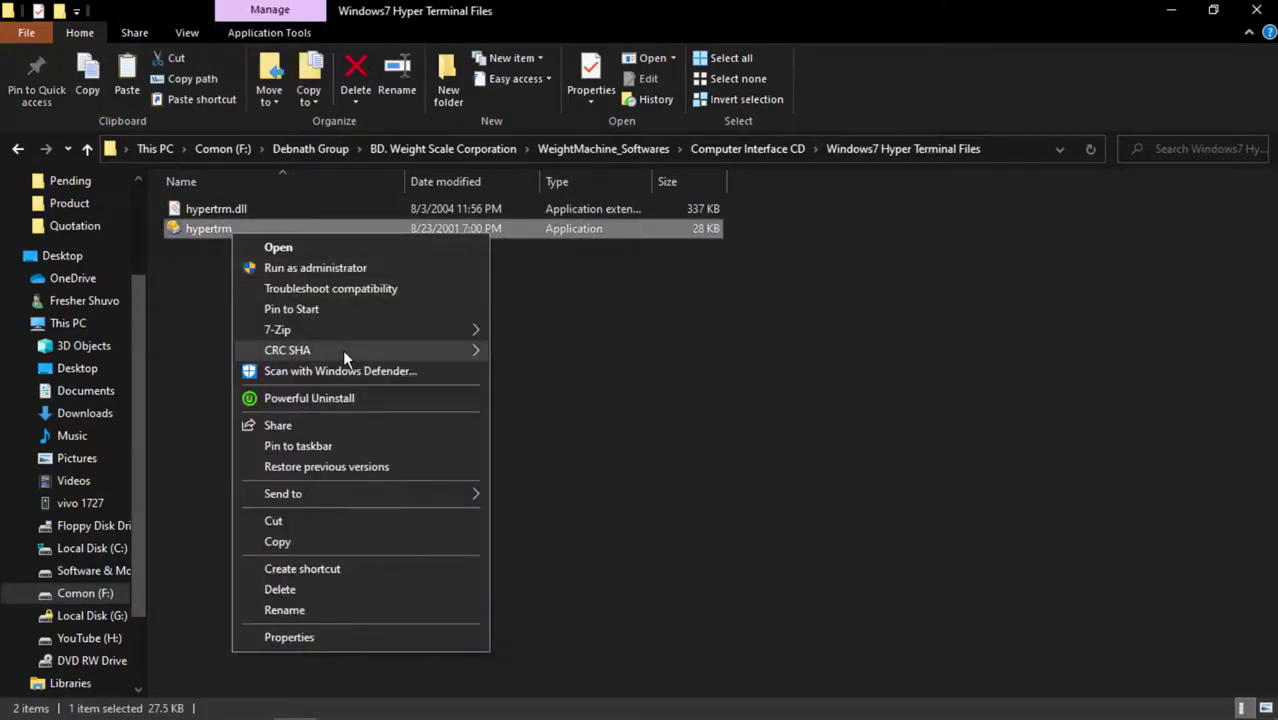
click(331, 269)
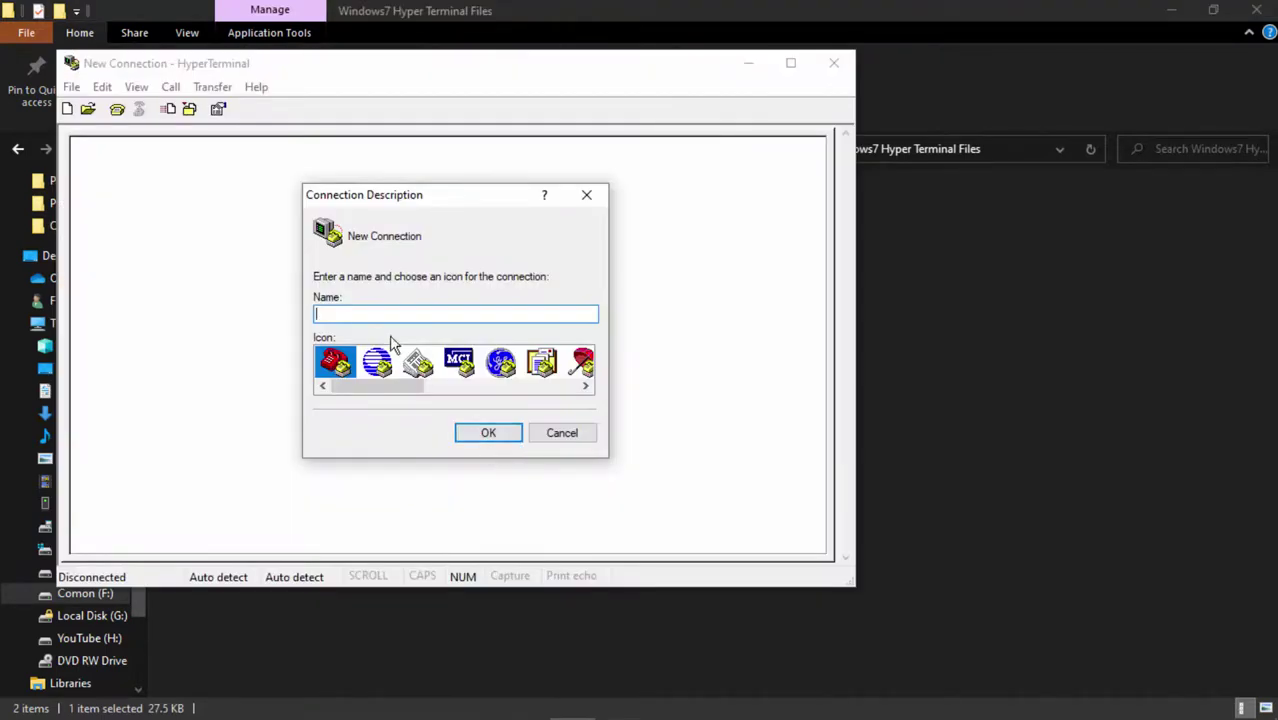
Step: Create a HyperTerminal connection named BD Weight Scale Co that connects using COM1
text(BD Weight Scale Co)
click(511, 439)
click(474, 400)
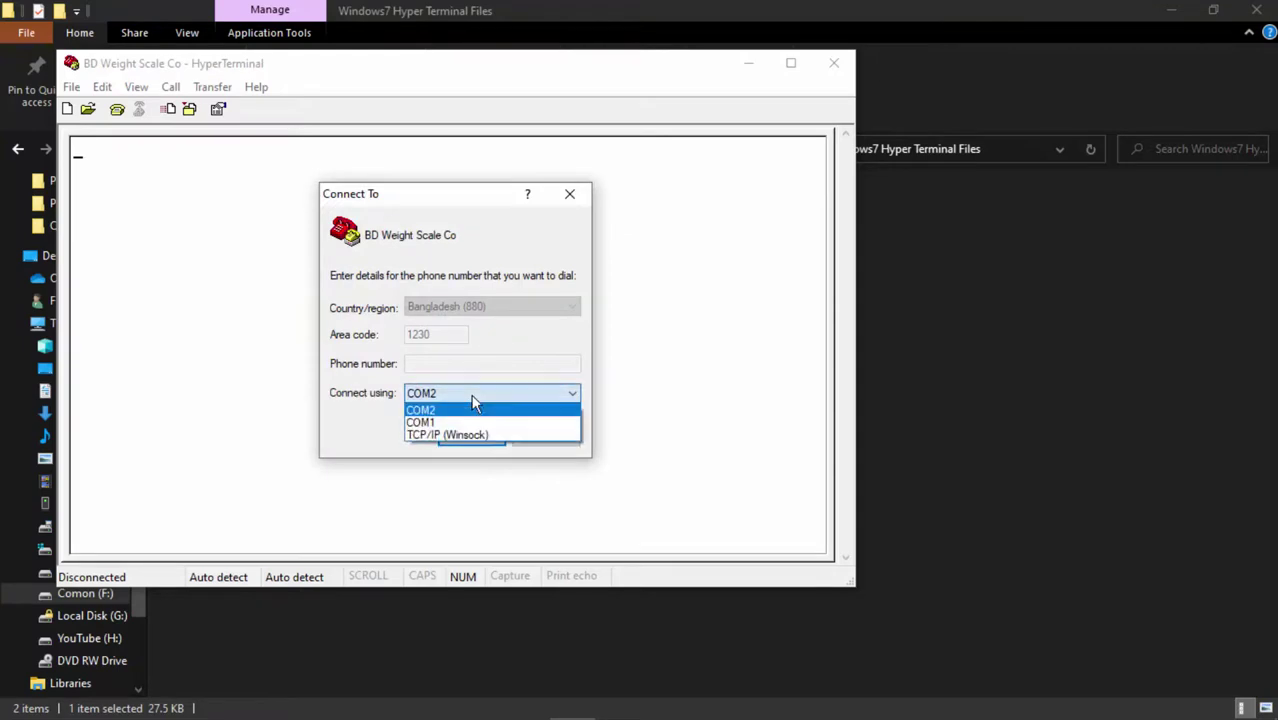
click(446, 423)
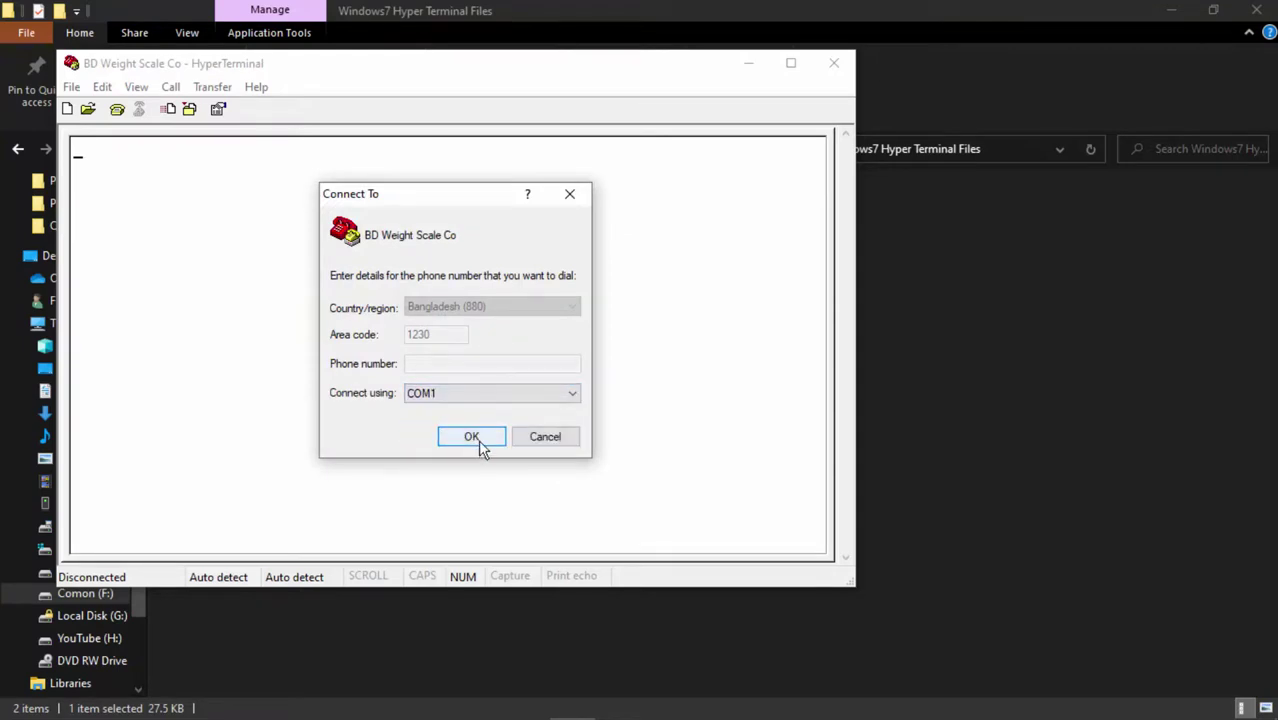
click(489, 441)
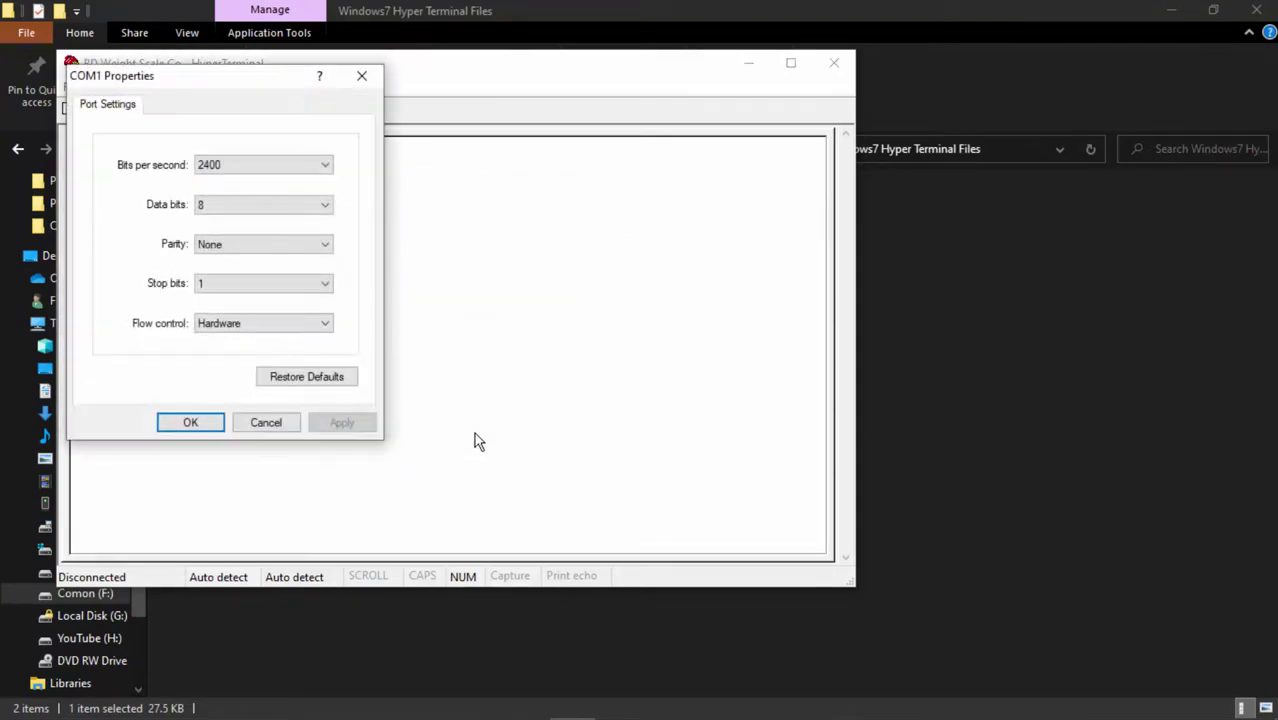
Step: Set the COM1 port speed to 9600 bits per second and start the connection to receive the scale's data
click(294, 166)
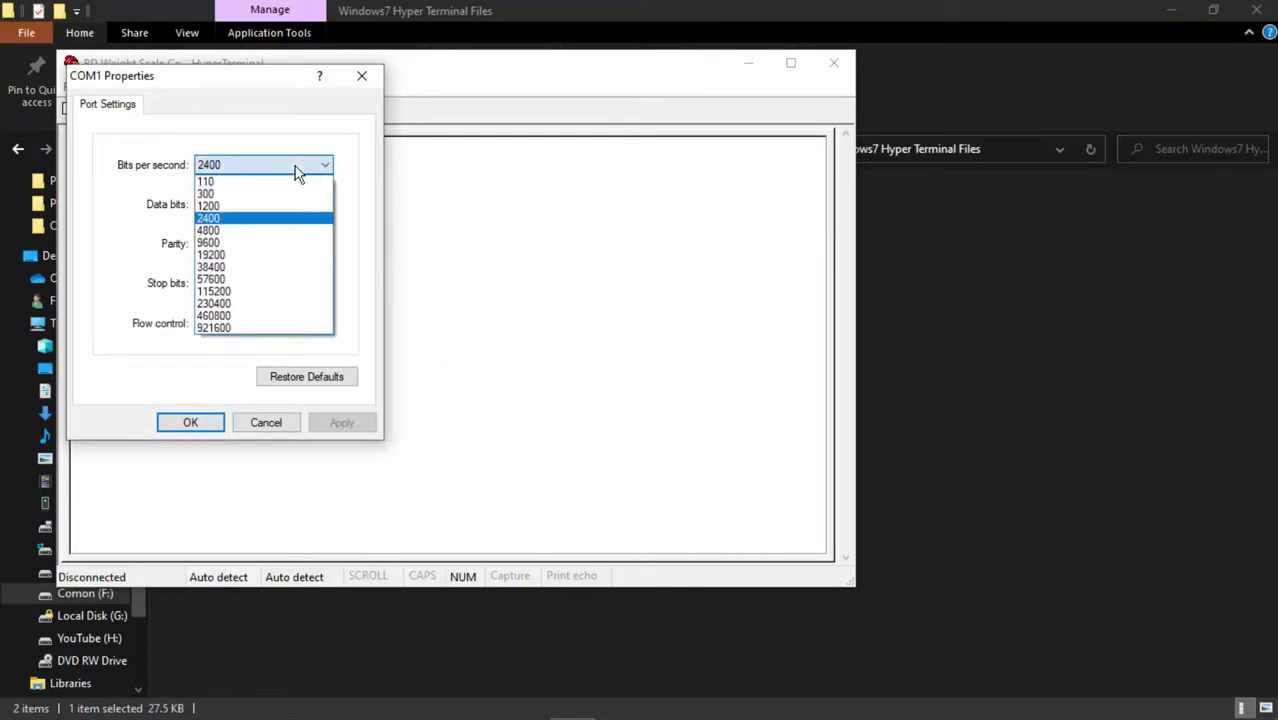
click(235, 245)
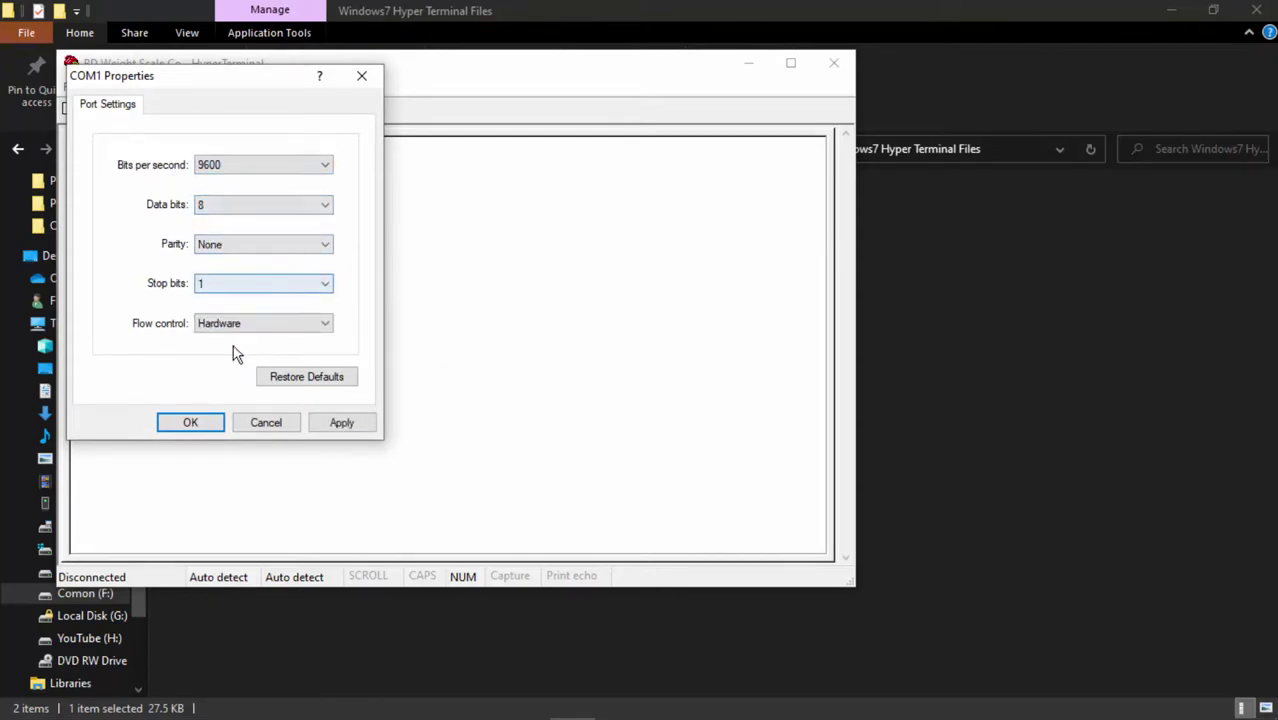
click(213, 422)
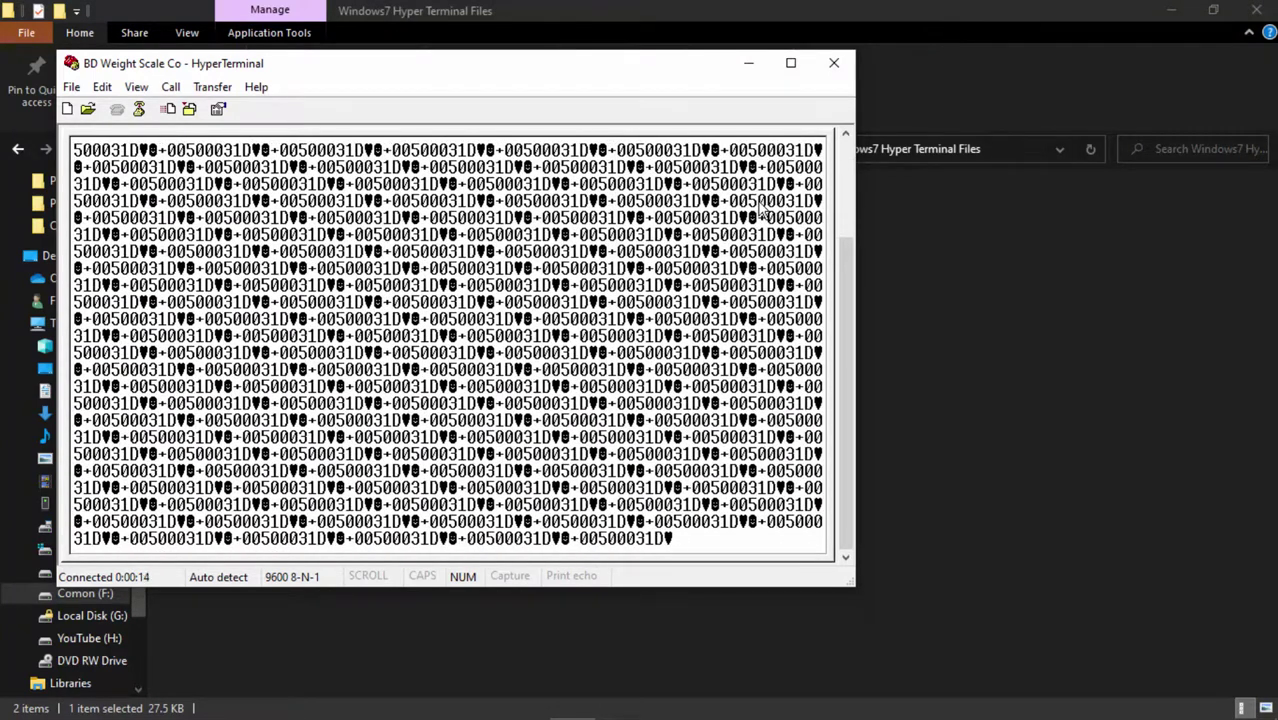
Step: Disconnect the BD Weight Scale Co session and close HyperTerminal without saving the connection
click(833, 68)
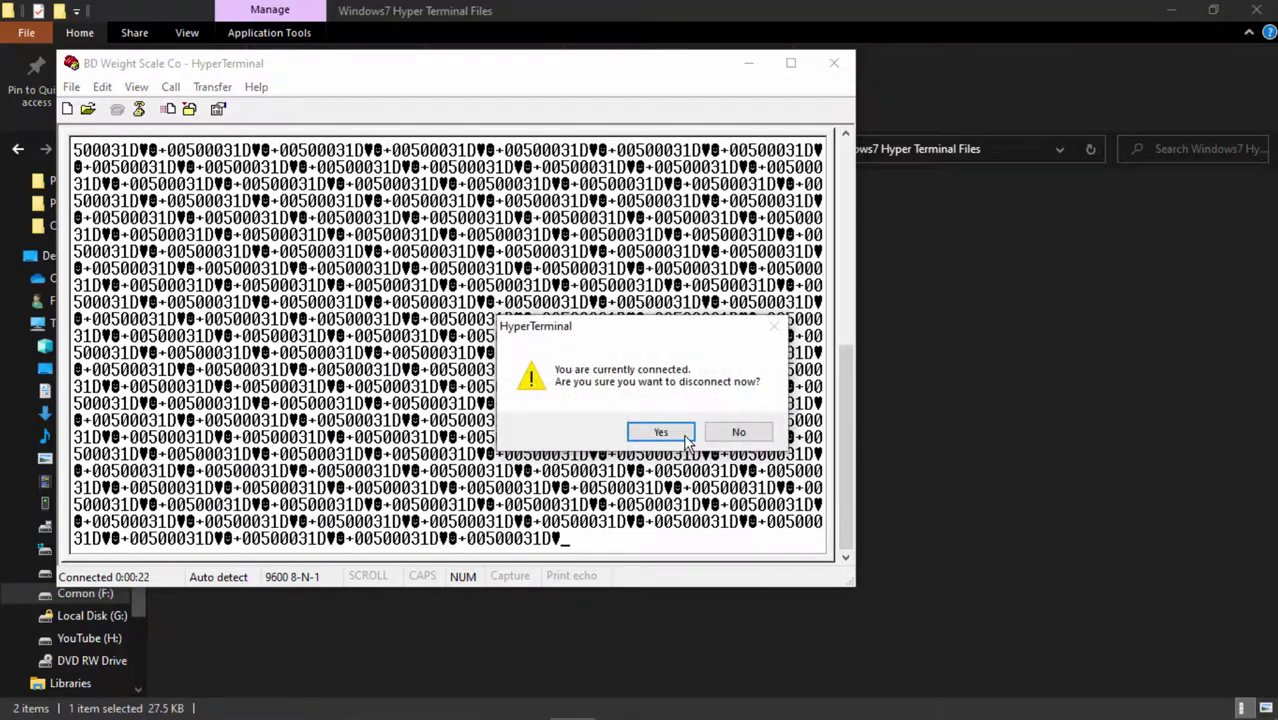
click(686, 436)
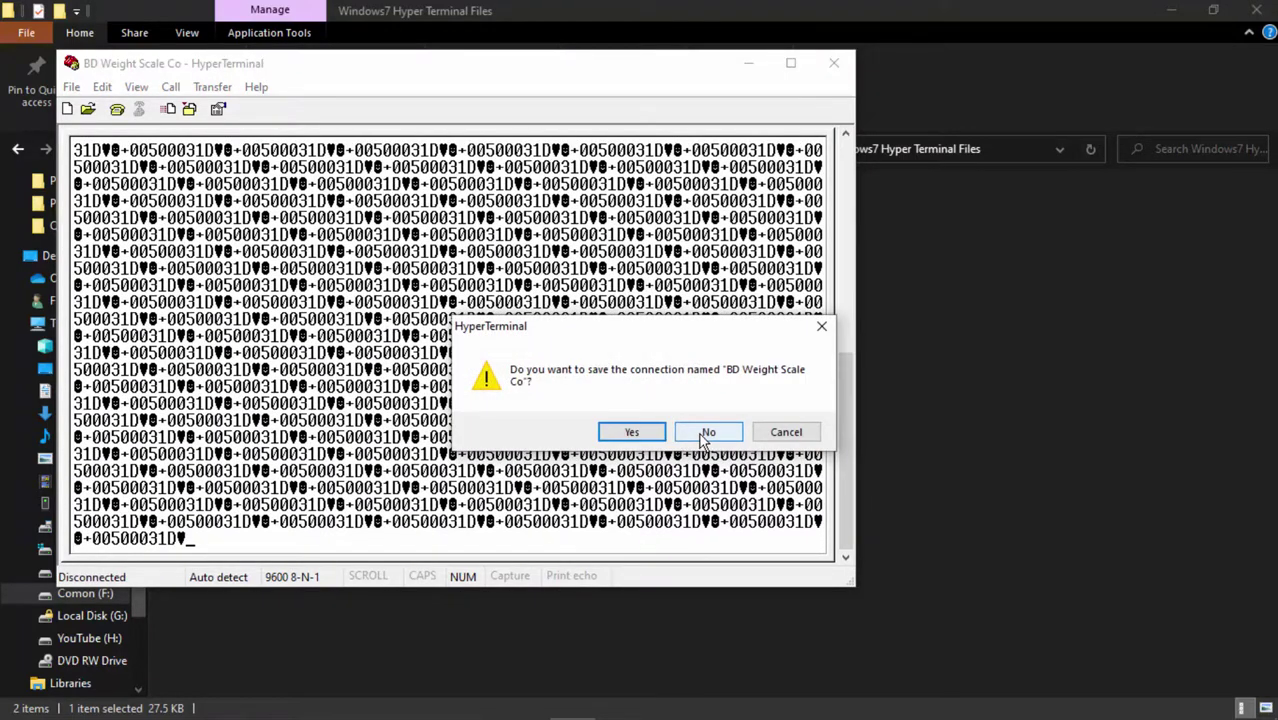
click(705, 436)
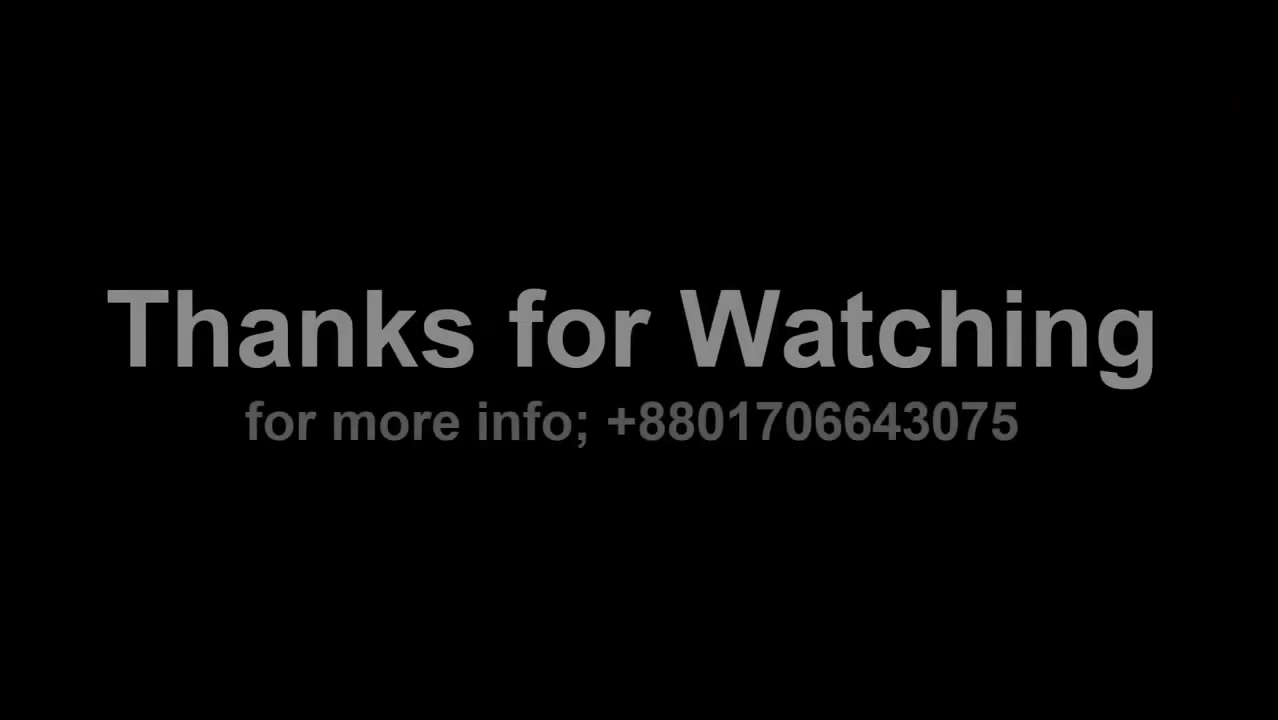